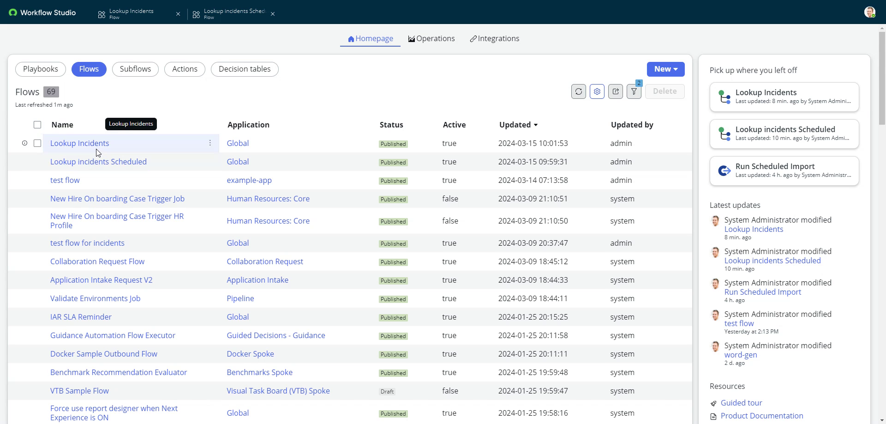
Review the lookup actions of the Lookup Incidents and Lookup incidents Scheduled flows and return to the flow list.
click(141, 18)
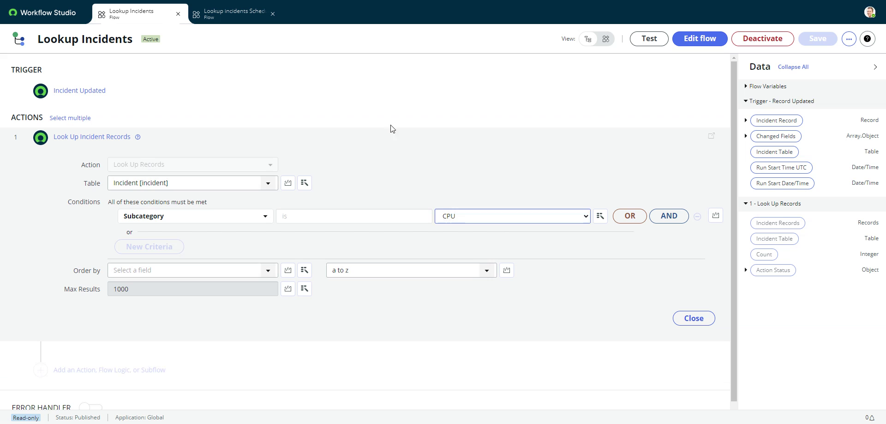
click(229, 17)
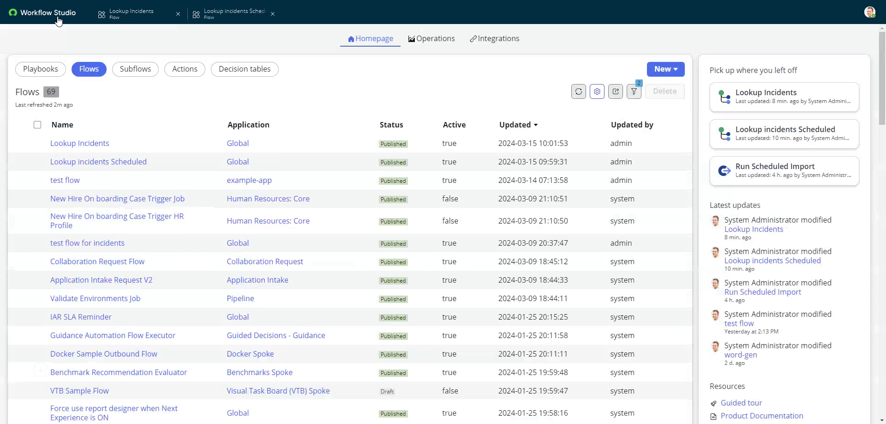
click(57, 17)
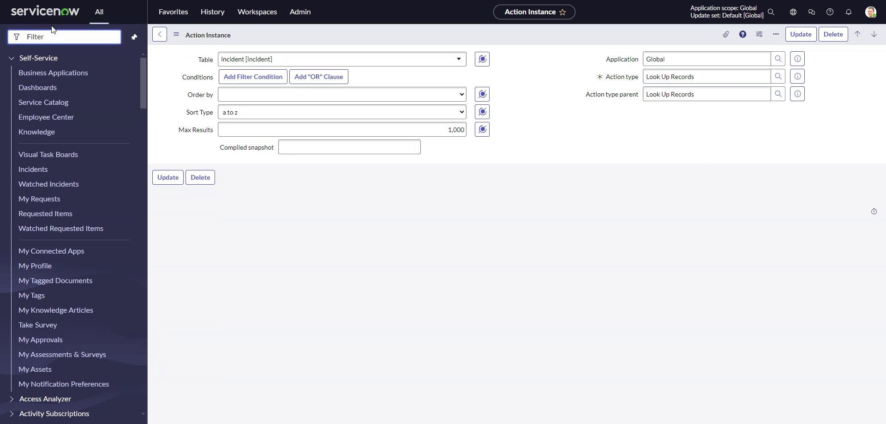
Switch to the ServiceNow platform and open the list of action instances from the sys_hub_action_instance table.
text(sys_hub_action_instance)
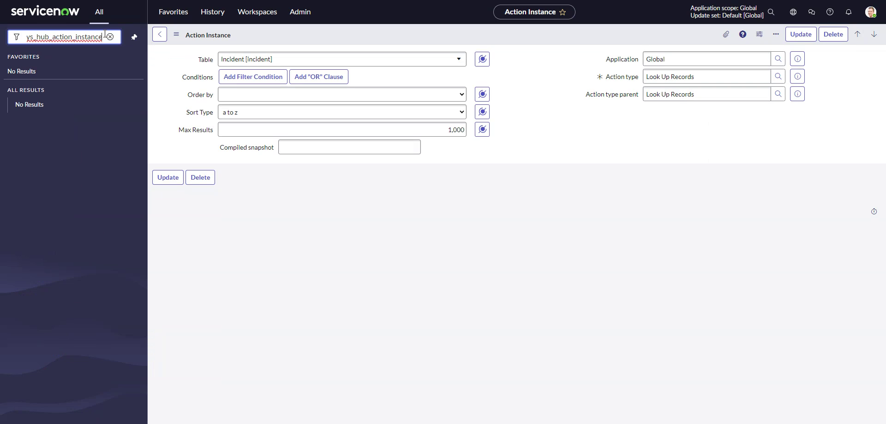
key(ctrl+a)
key(BackSpace)
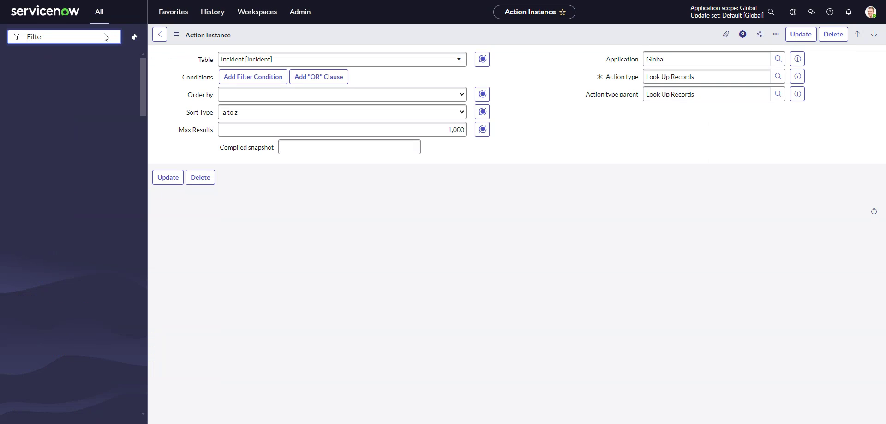
key(alt+Left)
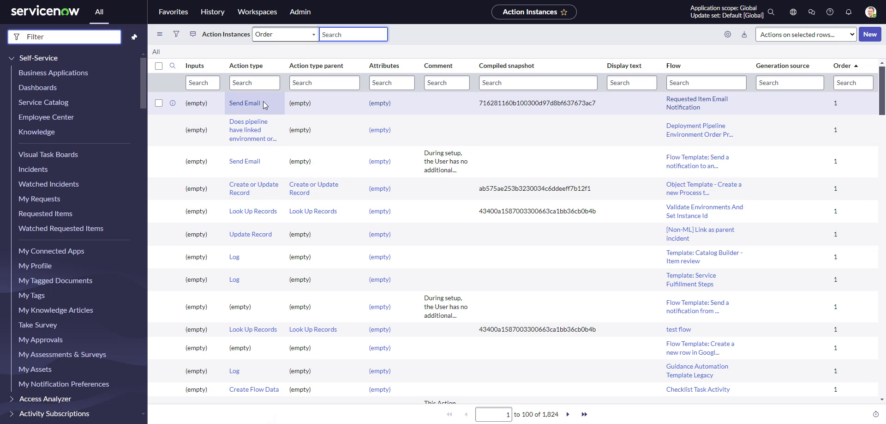
Filter the action instances to those whose action type is Look Up Records.
click(260, 86)
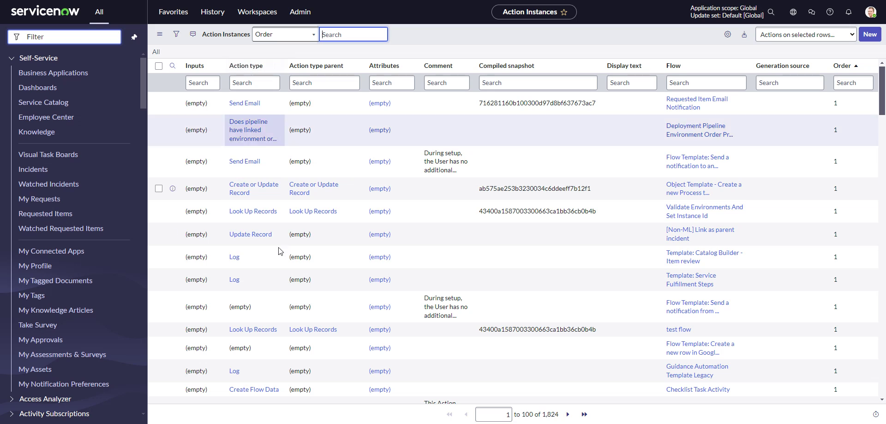
right_click(250, 213)
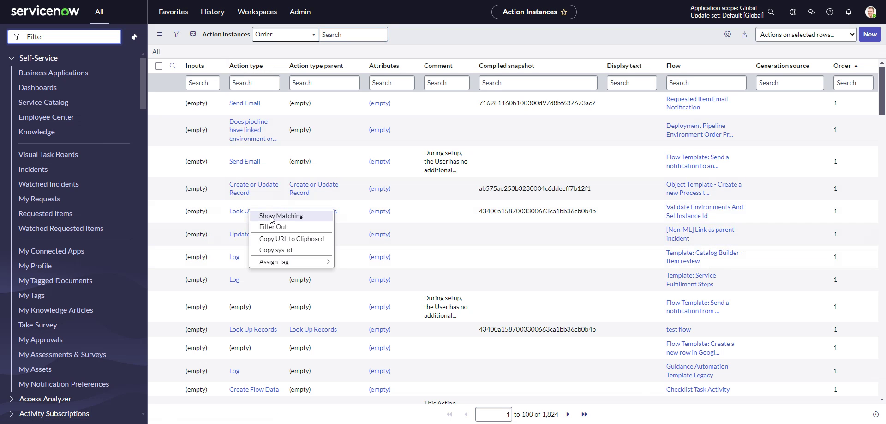
click(272, 216)
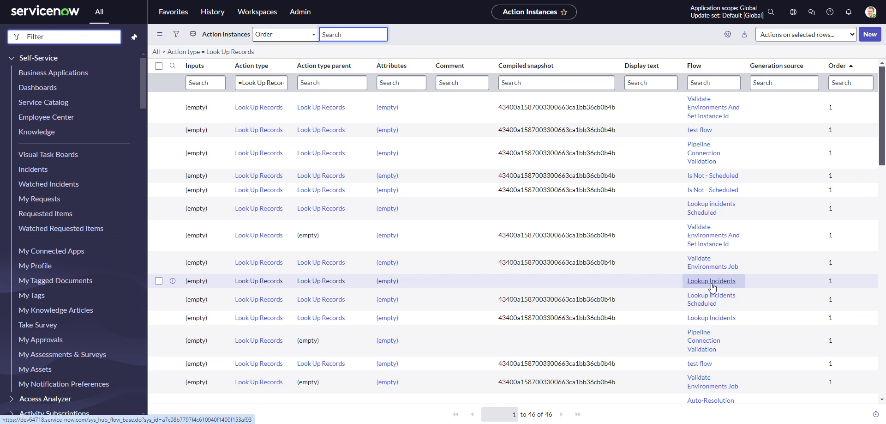
Preview the Lookup Incidents action instance without a compiled snapshot and review the list's available and selected columns.
click(173, 282)
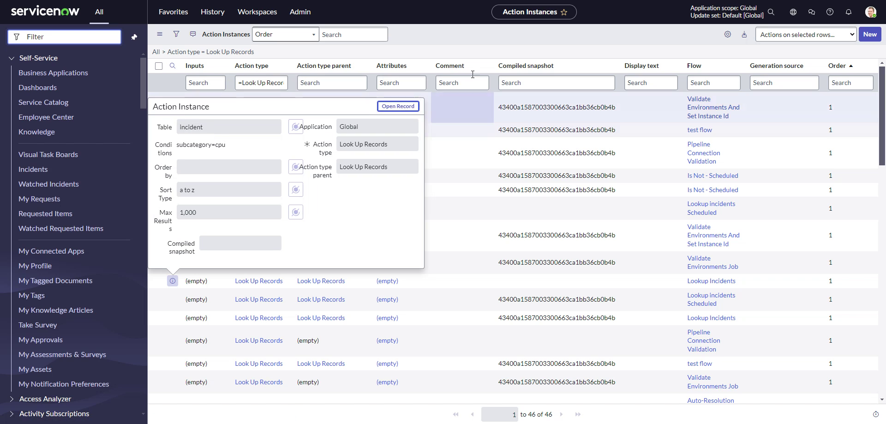
click(480, 49)
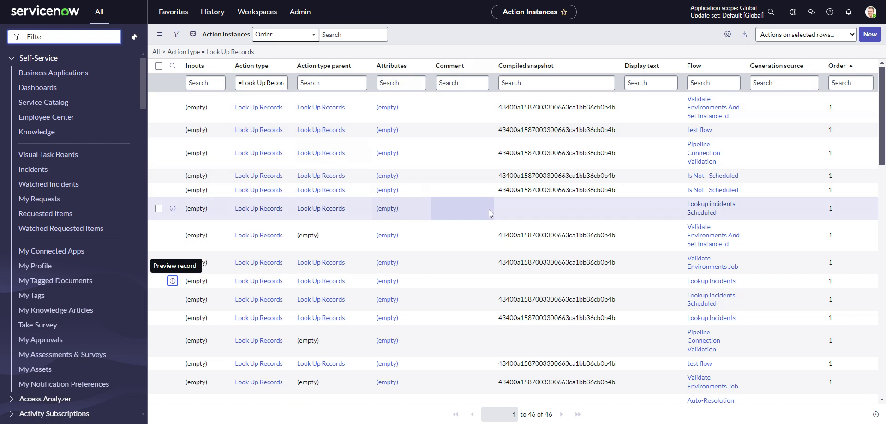
click(728, 34)
click(419, 113)
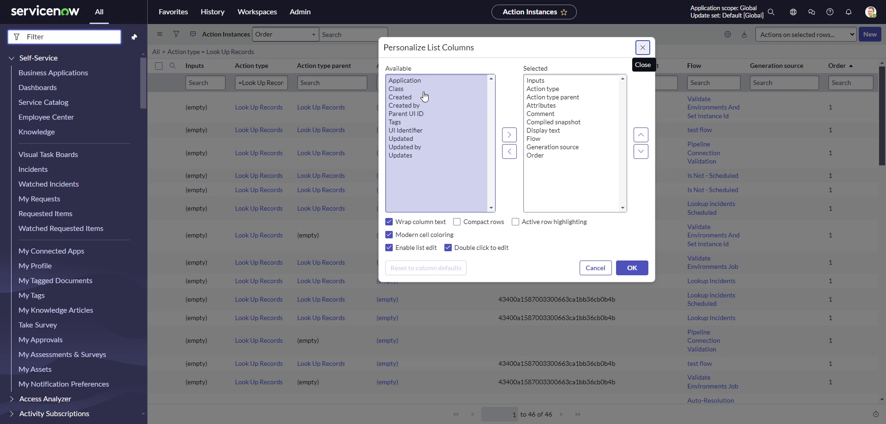
click(557, 148)
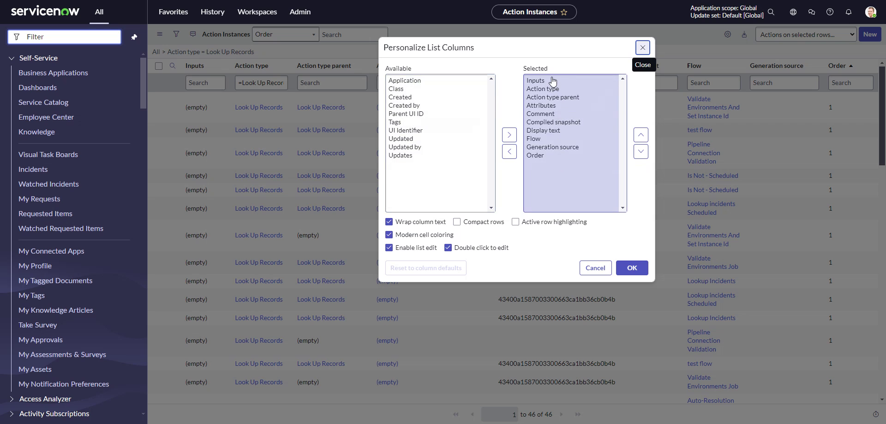
click(396, 143)
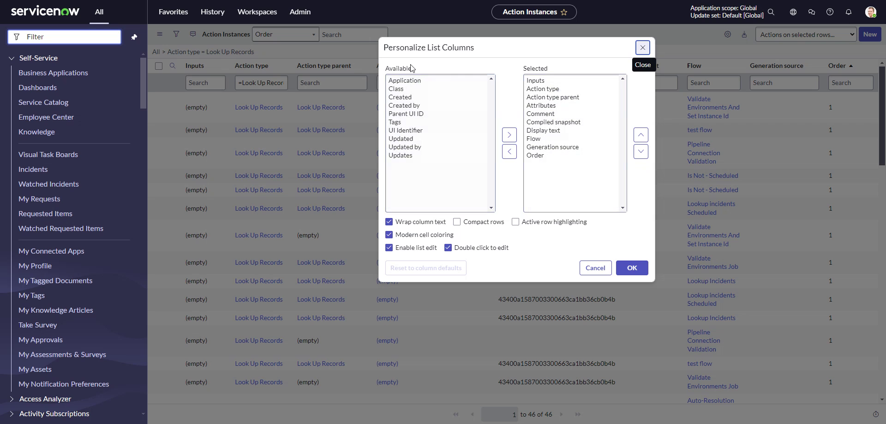
click(602, 90)
click(642, 49)
click(642, 48)
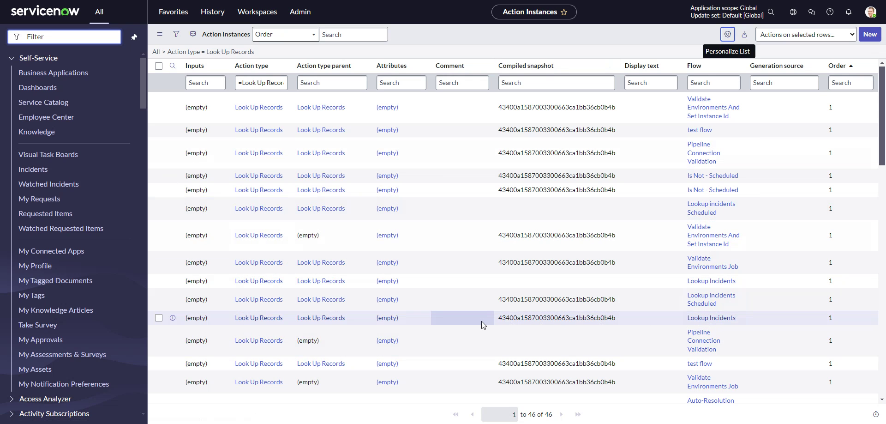
Open the Lookup Incidents action instance that has a compiled snapshot and show the record's XML.
click(173, 318)
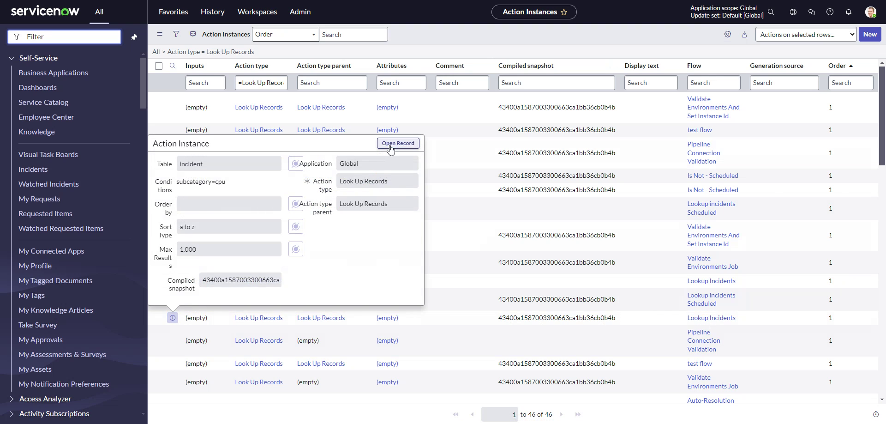
click(413, 143)
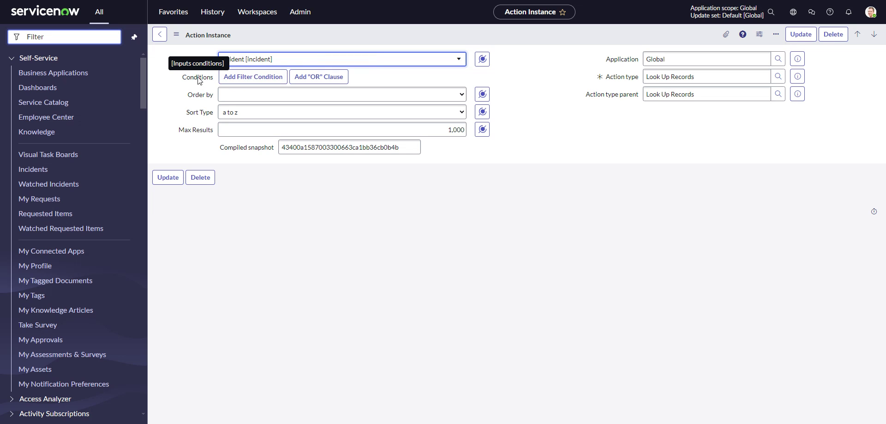
click(176, 35)
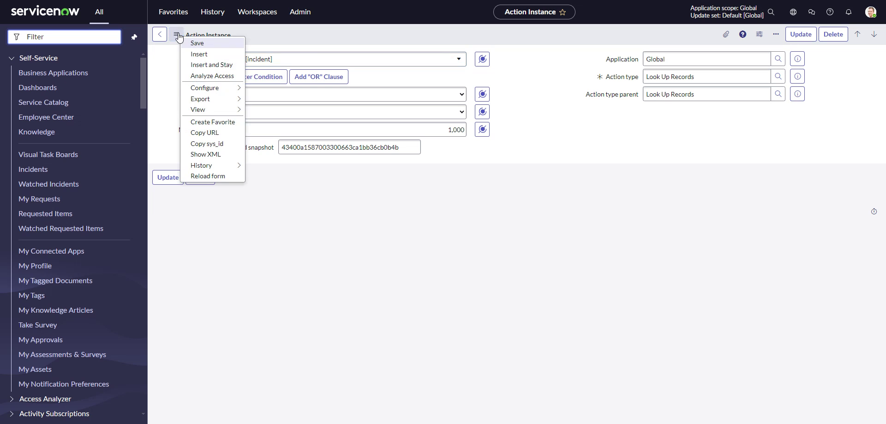
click(206, 154)
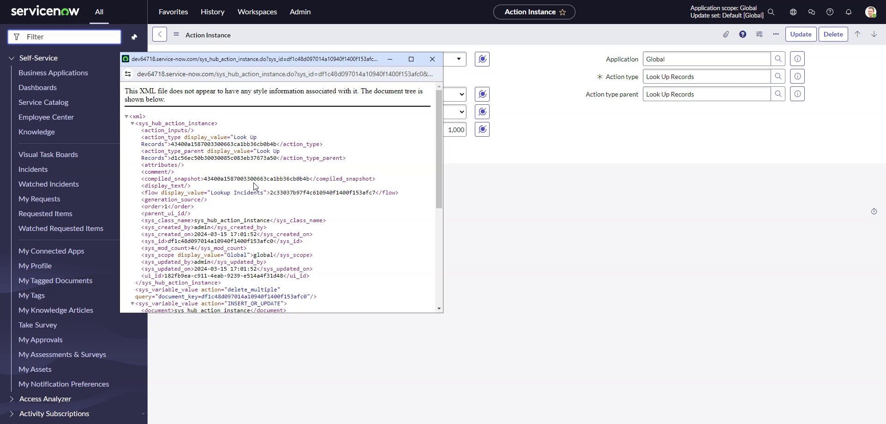
Examine the sys_variable_value entries in the action instance's XML, including the Table and Conditions variables.
scroll(250, 189, down, 2)
scroll(251, 190, up, 2)
scroll(196, 174, down, 3)
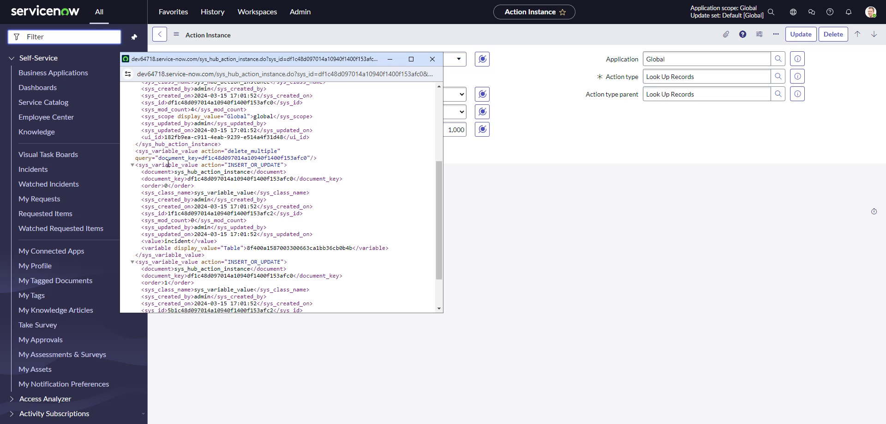
double_click(169, 165)
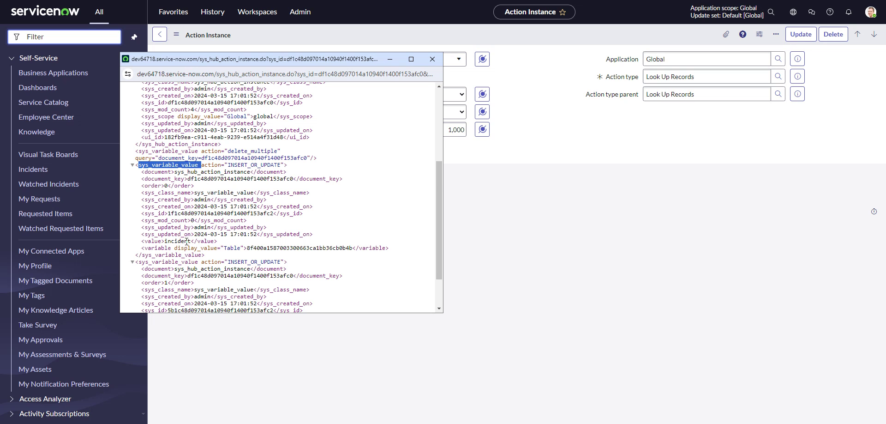
scroll(187, 241, down, 2)
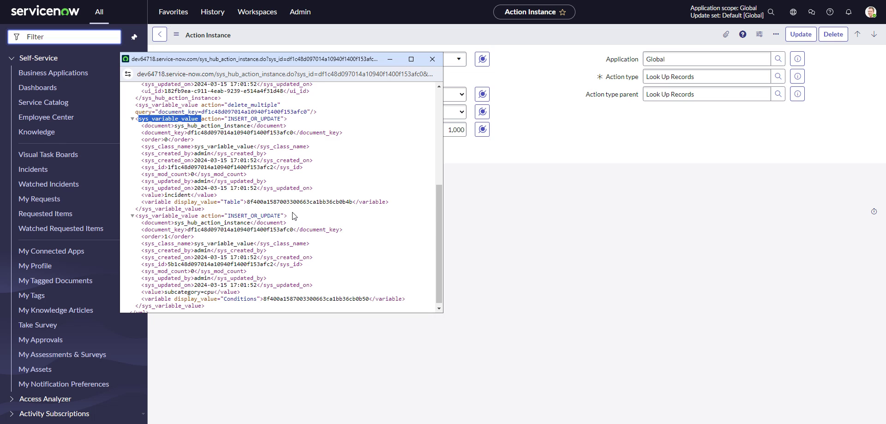
key(ctrl+plus)
key(ctrl+plus)
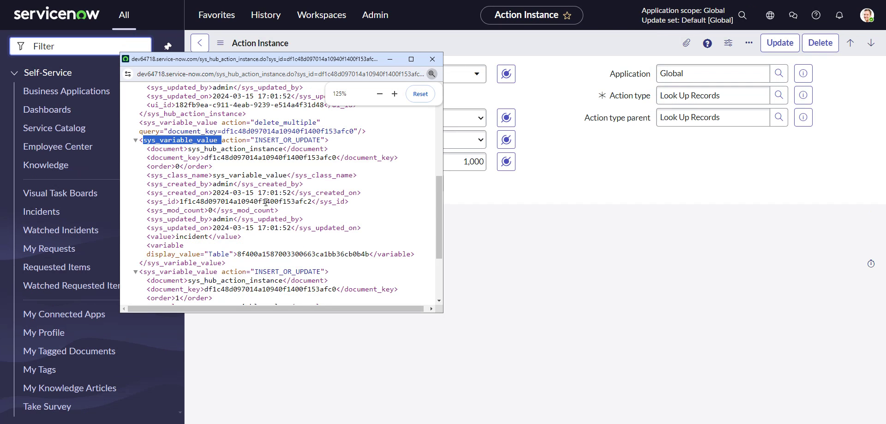
scroll(266, 201, down, 2)
scroll(266, 204, down, 2)
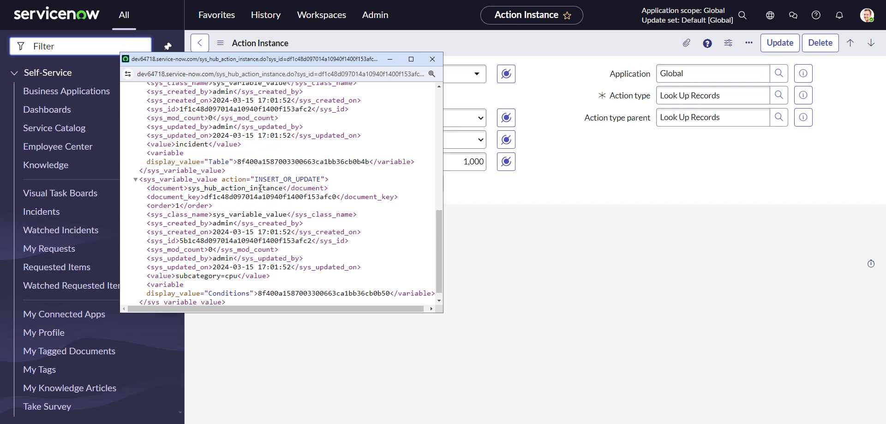
scroll(261, 192, down, 1)
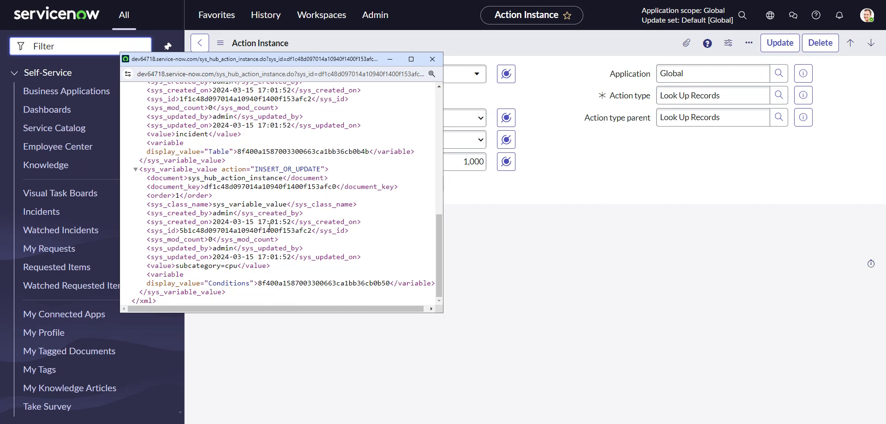
Highlight the value "subcategory=cpu" and its sys_variable_value element in the Conditions entry, and close the XML window.
scroll(270, 226, up, 5)
scroll(272, 220, down, 5)
drag(146, 267, 272, 267)
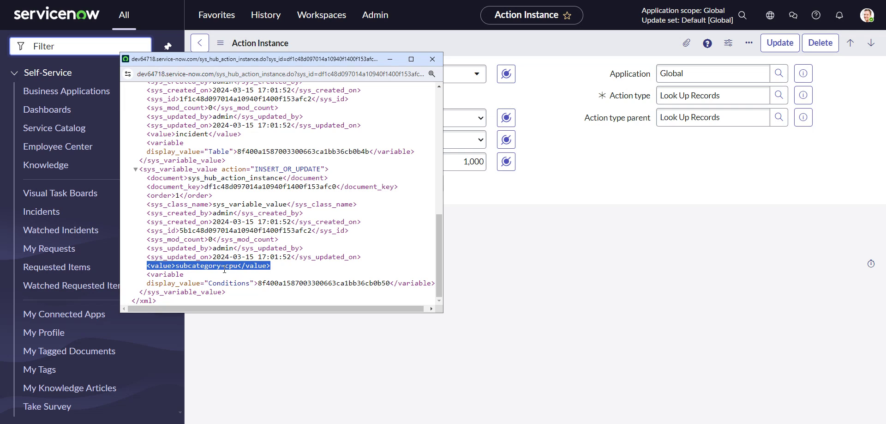
double_click(194, 264)
click(236, 267)
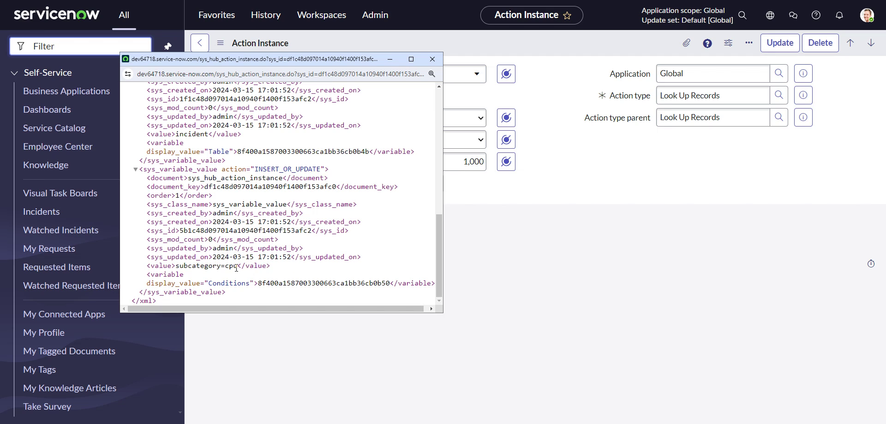
drag(238, 266, 177, 266)
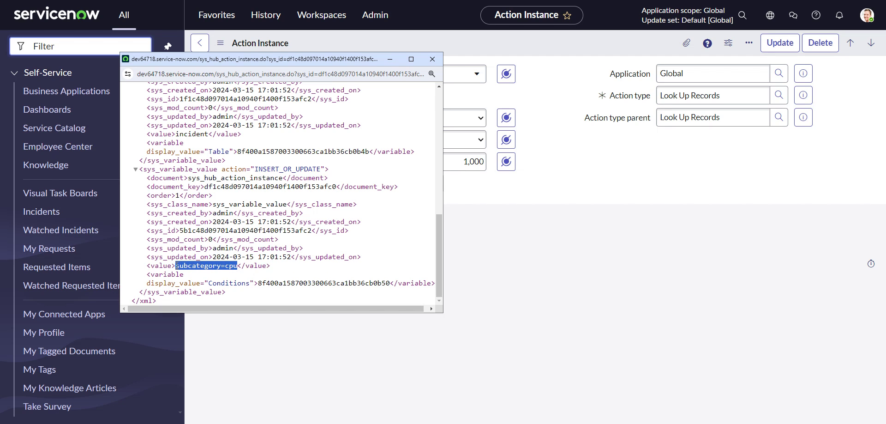
double_click(156, 267)
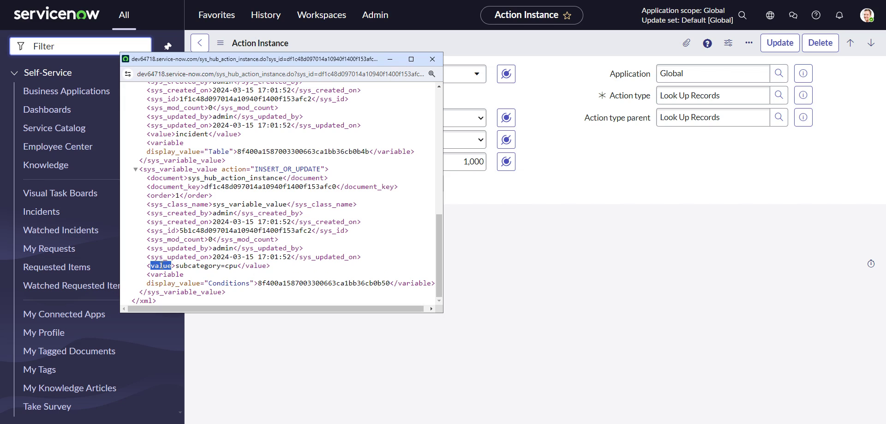
double_click(172, 169)
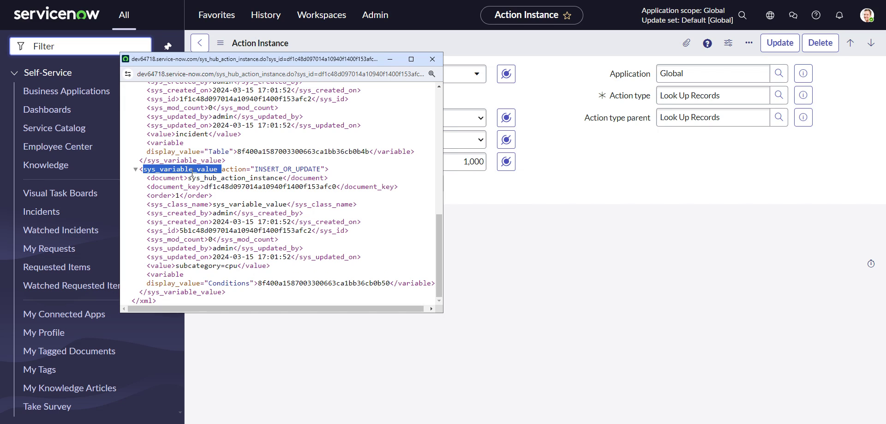
click(432, 59)
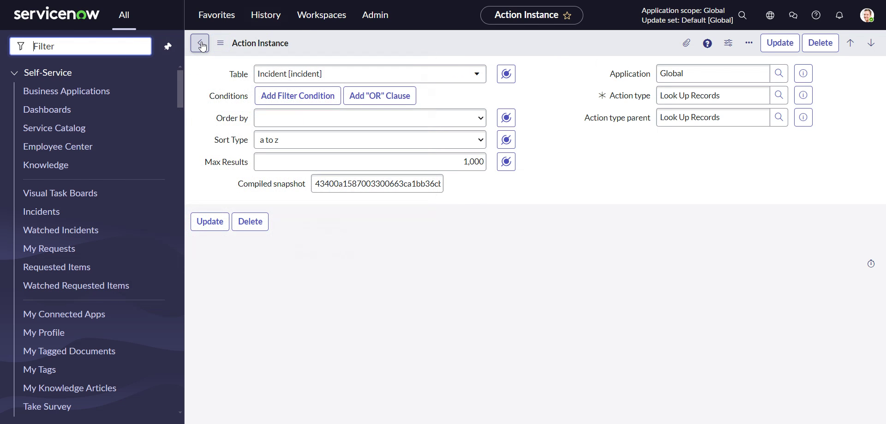
Enter the table name sys_hub_action_instance in the navigation filter, copy it and clear the filter.
text(sys_hub_action_instance)
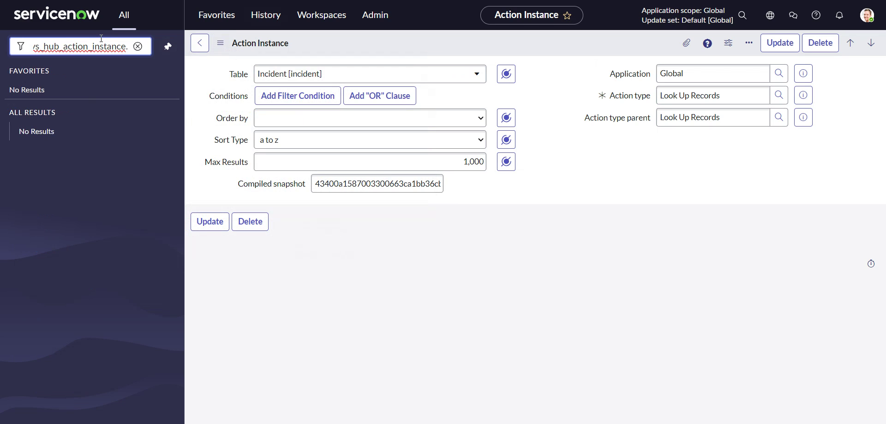
key(BackSpace)
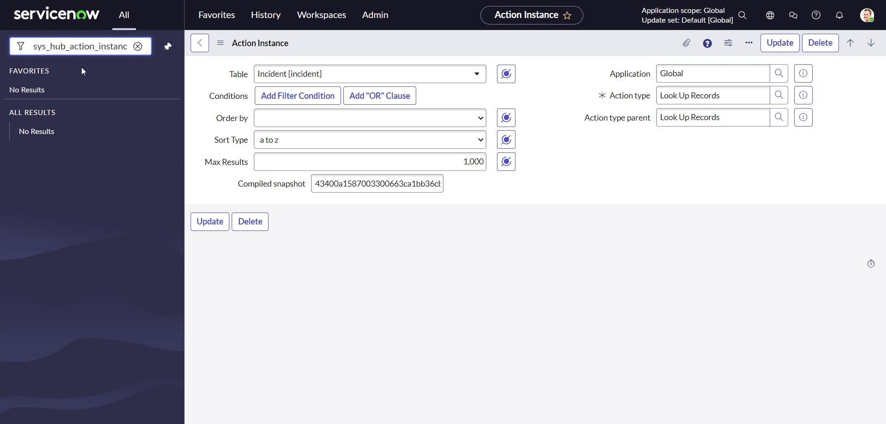
key(ctrl+a)
key(ctrl+c)
key(BackSpace)
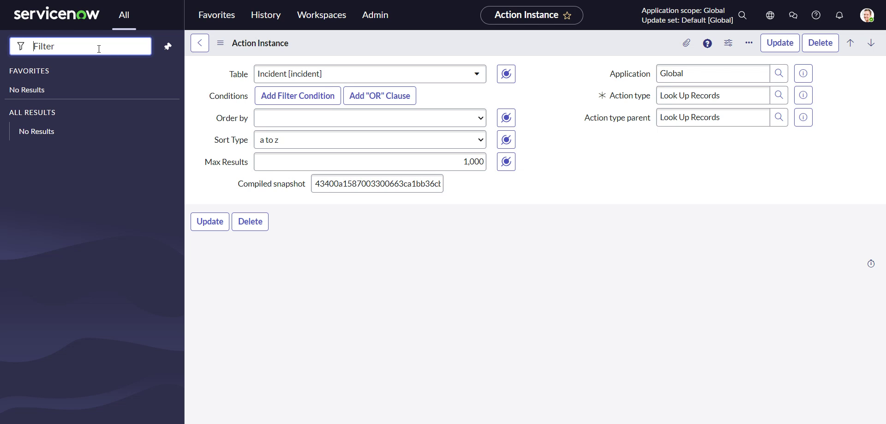
Open the list view of the sys_variable_value table.
text(sys_variable_value)
text(.list)
key(Return)
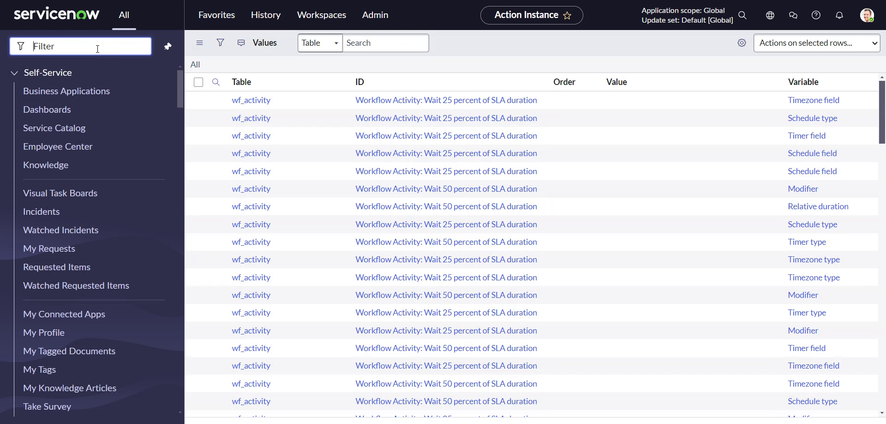
Sort the values list by Order and filter its Table column by sys_hub_action_instance.
click(564, 81)
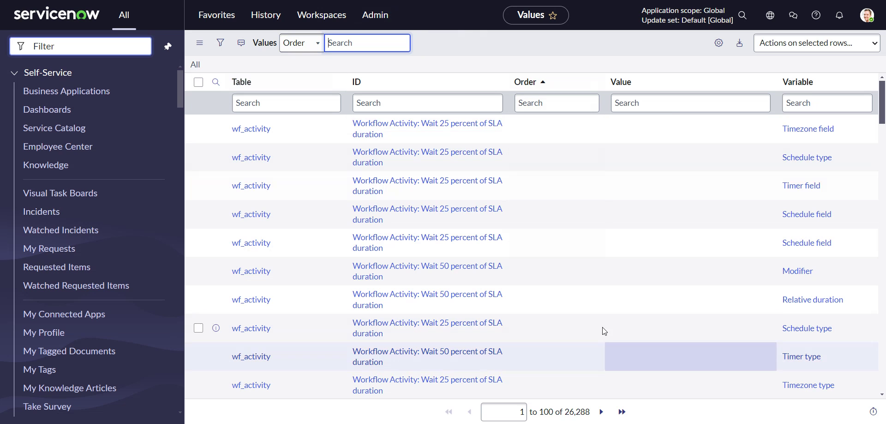
scroll(628, 130, down, 1)
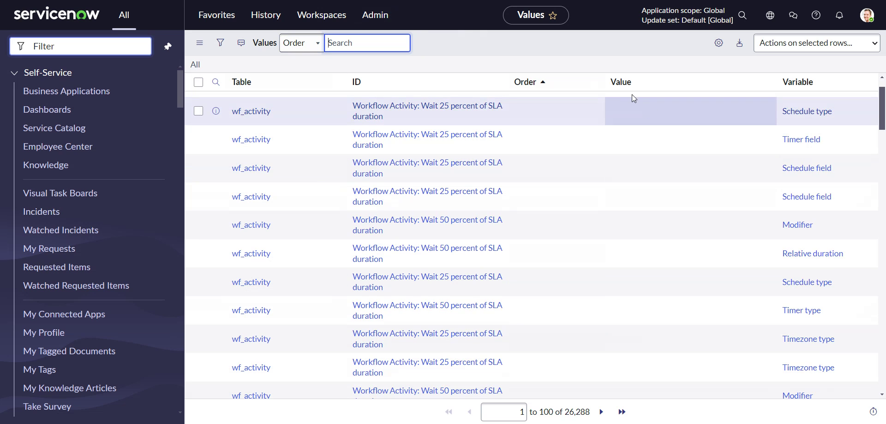
scroll(293, 88, up, 1)
click(286, 102)
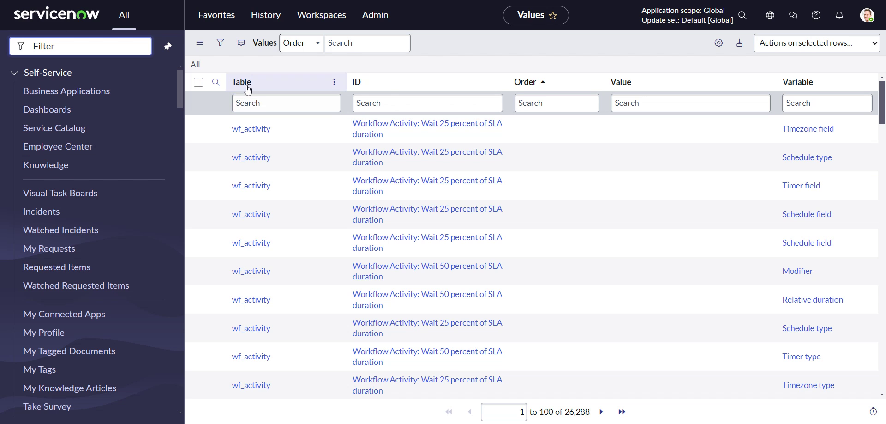
click(278, 104)
key(ctrl+v)
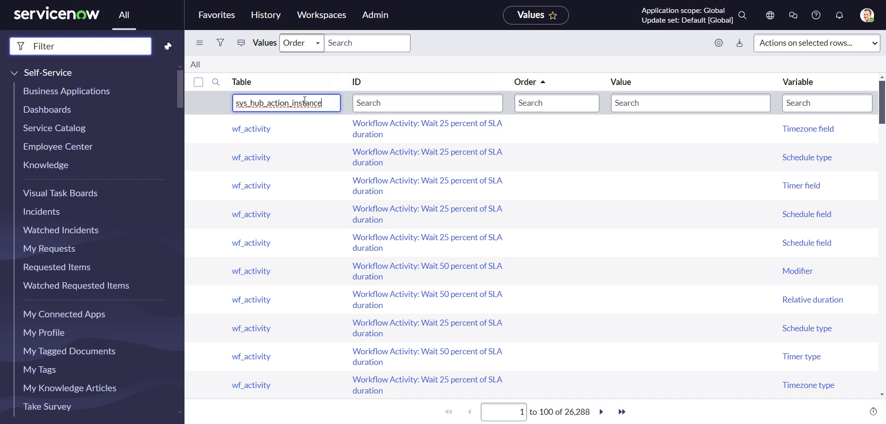
key(Return)
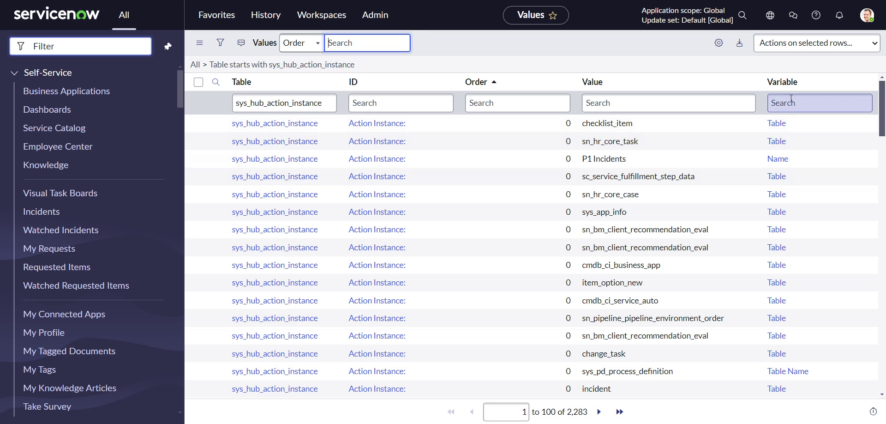
Look through the filtered entries and group the list by Variable.
scroll(780, 180, down, 20)
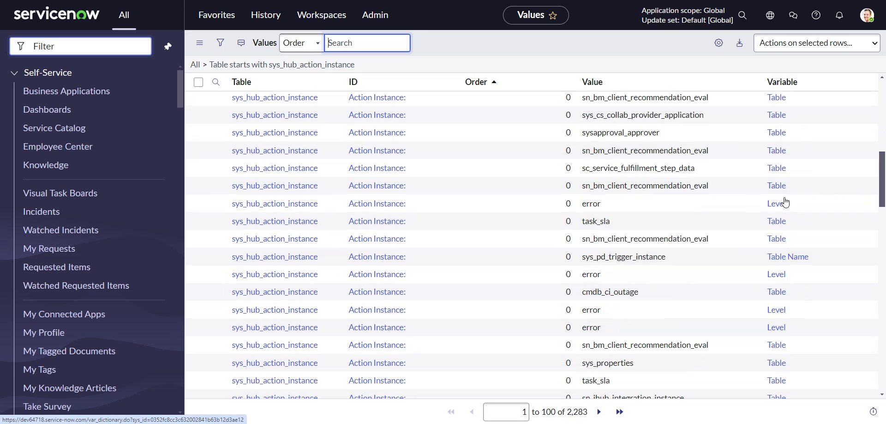
scroll(785, 202, up, 20)
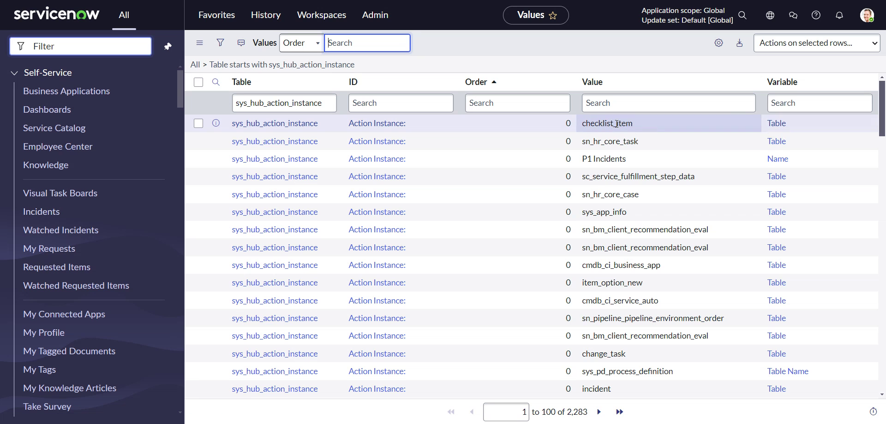
scroll(734, 268, down, 3)
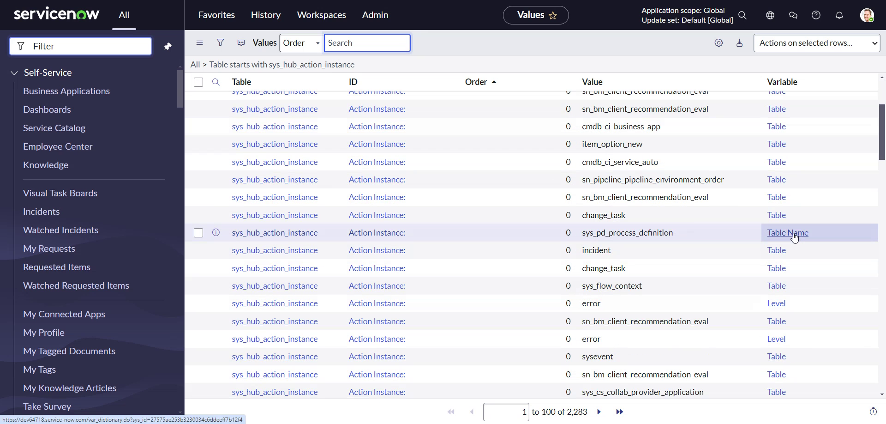
scroll(726, 237, down, 5)
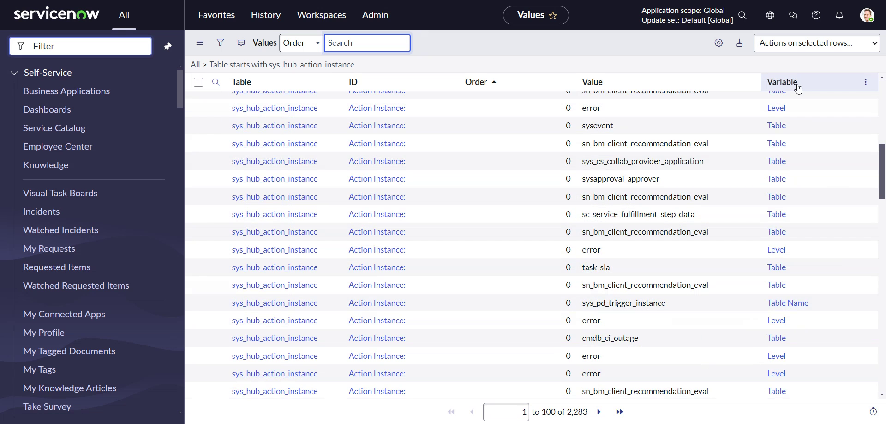
click(866, 83)
click(811, 129)
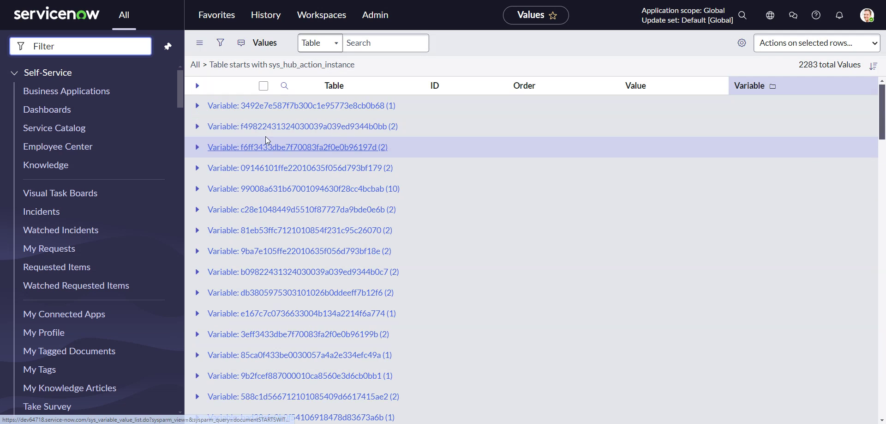
Expand the Conditions (1) and Conditions (90) groups and examine the condition strings stored in their Value column.
scroll(409, 229, down, 15)
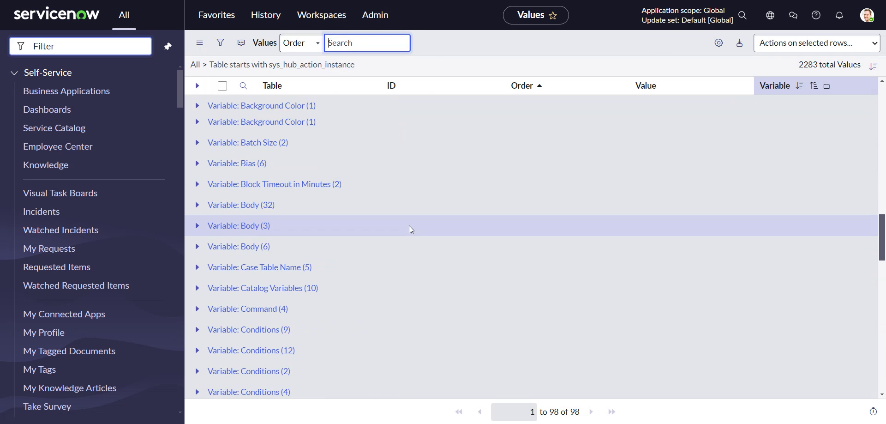
scroll(409, 226, down, 3)
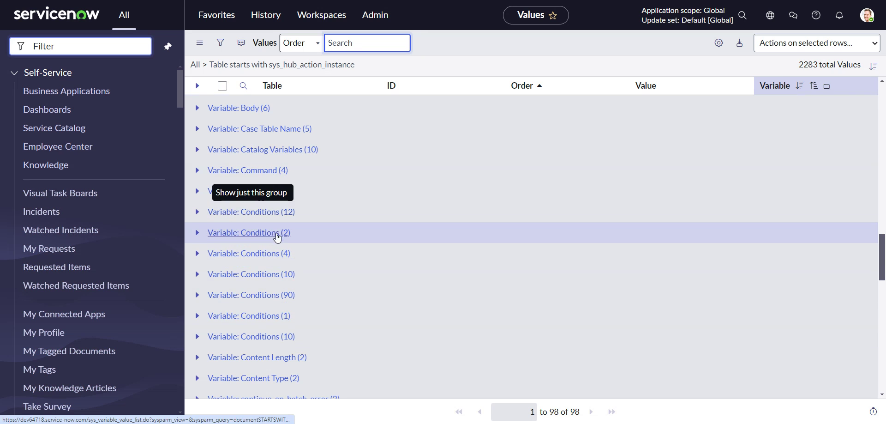
click(197, 315)
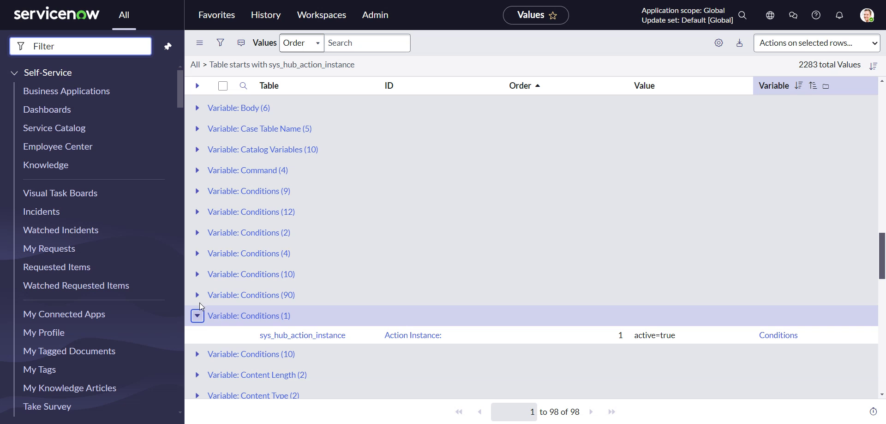
click(197, 294)
scroll(213, 292, down, 2)
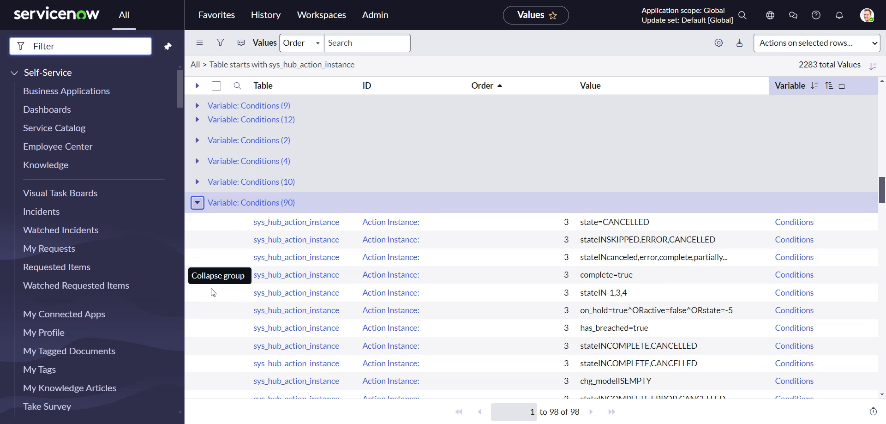
scroll(213, 286, down, 2)
scroll(554, 217, up, 1)
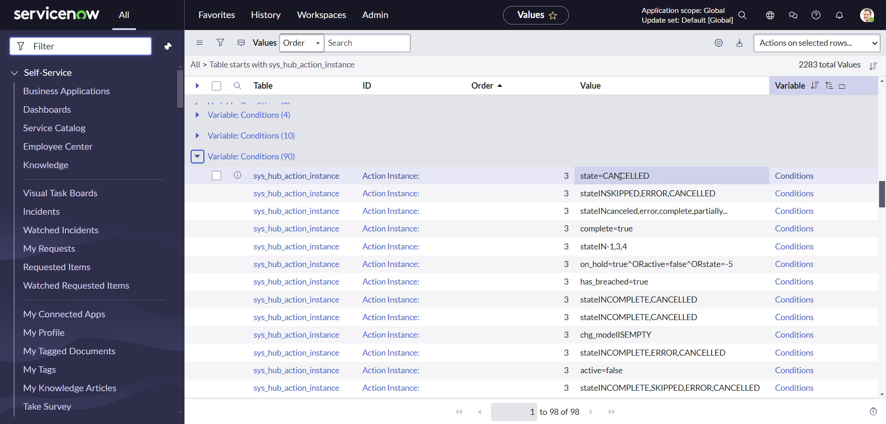
scroll(631, 273, down, 6)
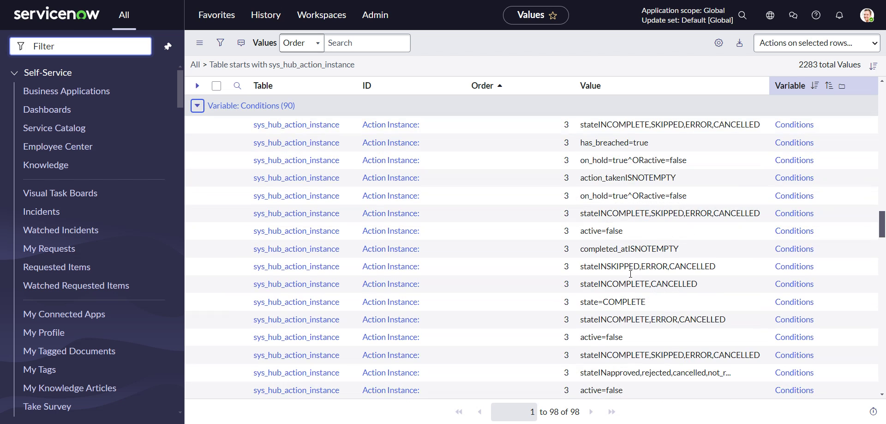
scroll(631, 255, down, 4)
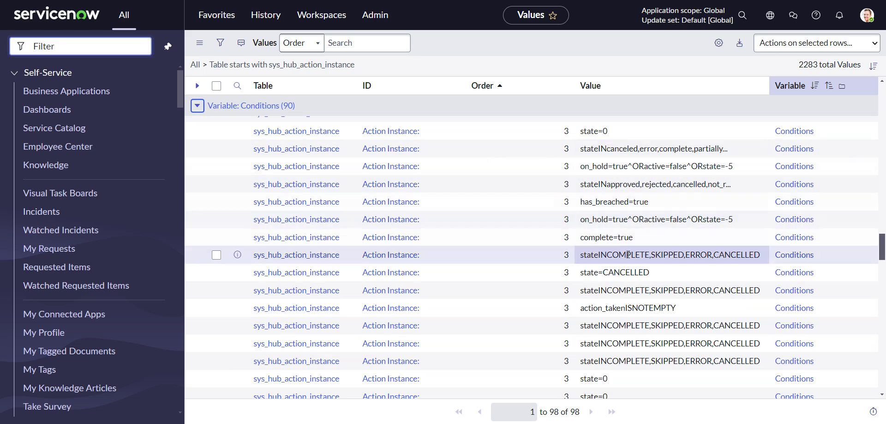
scroll(628, 253, up, 5)
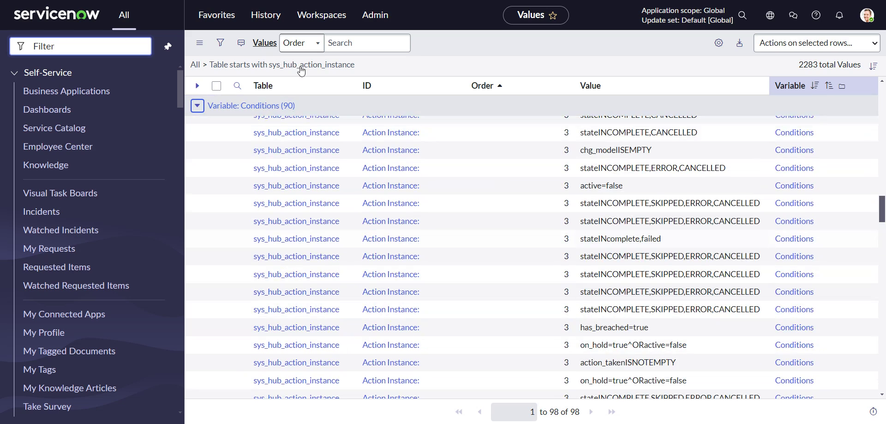
Remove the grouping by Variable from the values list.
click(842, 85)
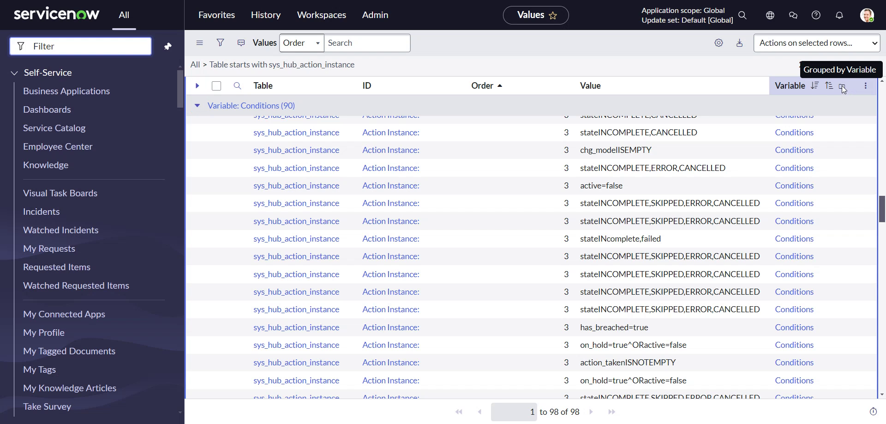
click(867, 87)
click(800, 120)
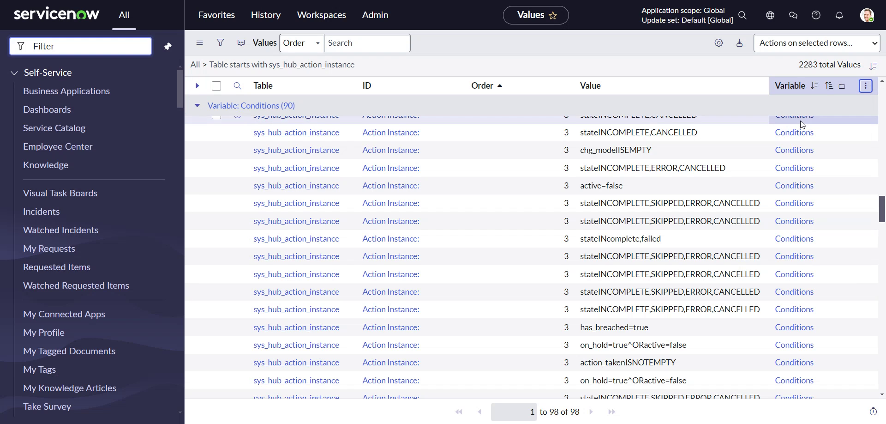
click(216, 82)
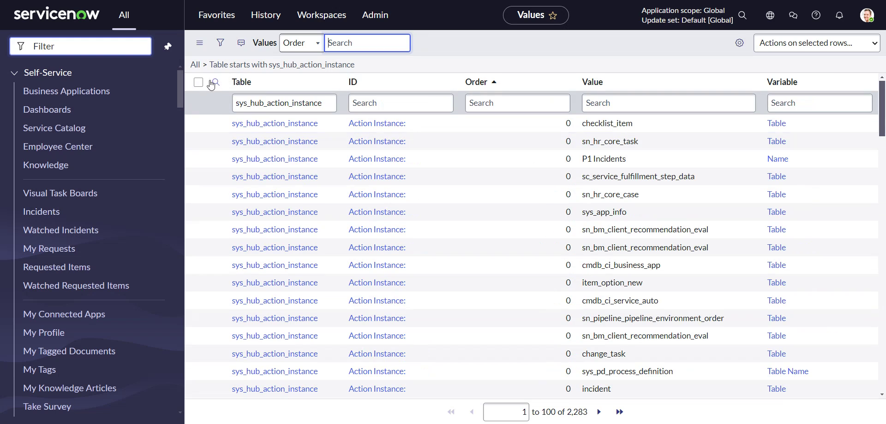
Filter the Value column with *subcategory to find entries containing that text.
click(665, 102)
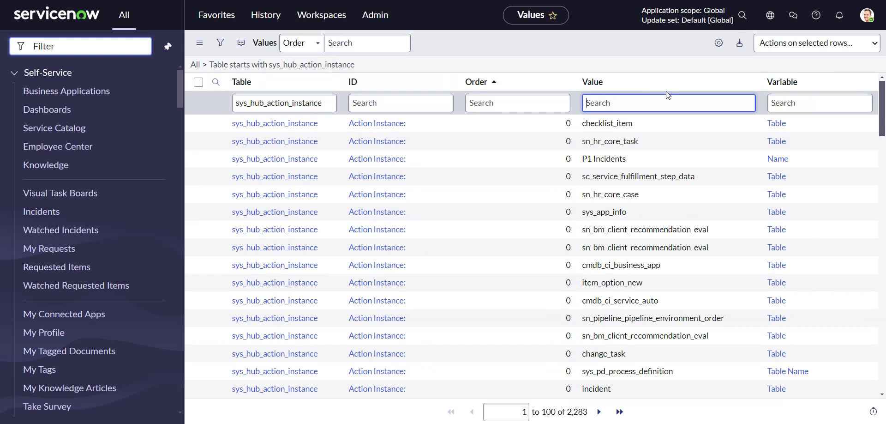
text(sub)
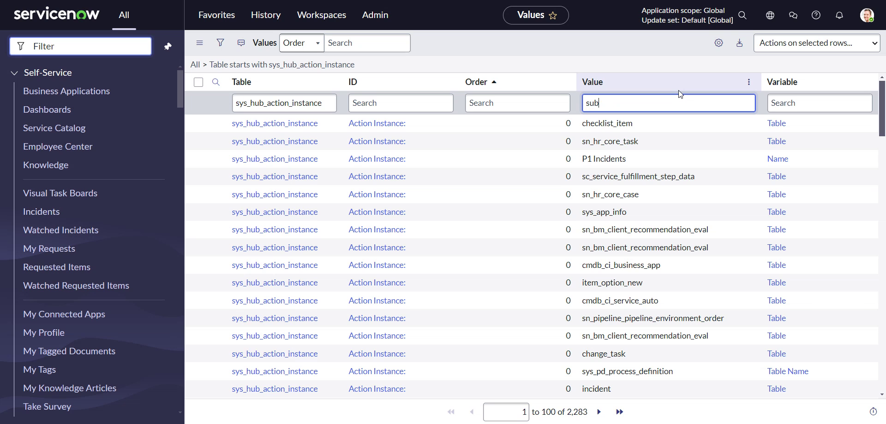
text(catgego)
key(BackSpace)
key(BackSpace)
key(BackSpace)
key(BackSpace)
key(BackSpace)
key(BackSpace)
text(*subcategor)
key(Return)
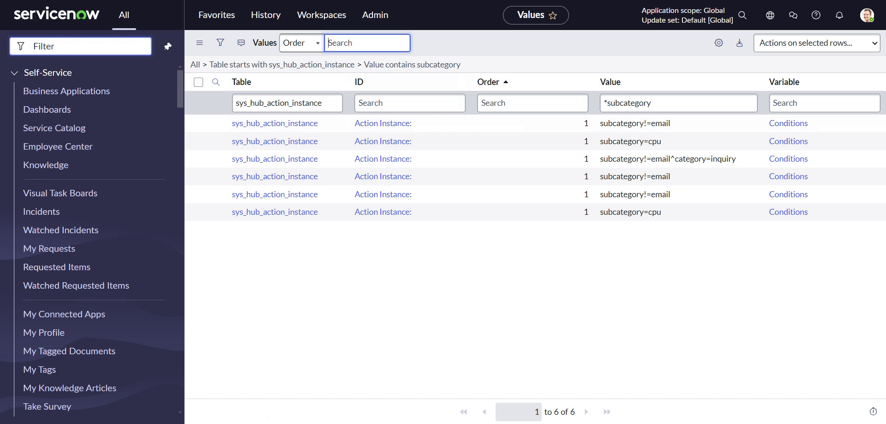
Open the action instance of the first entry with value subcategory!=email and show its XML.
right_click(399, 128)
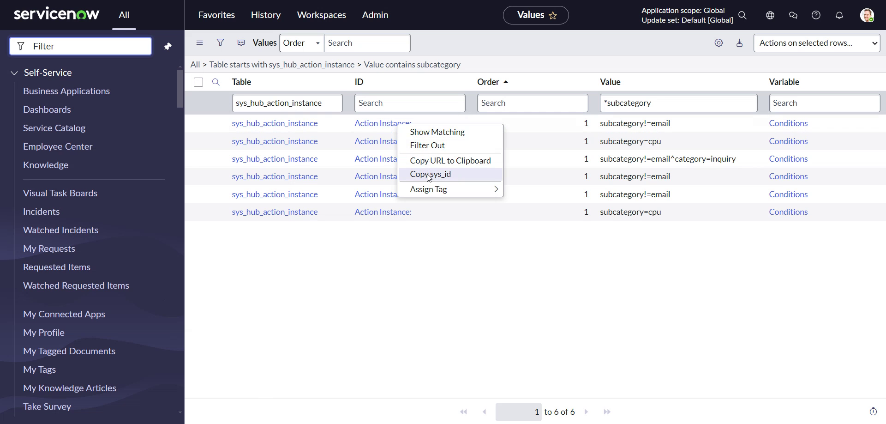
click(429, 257)
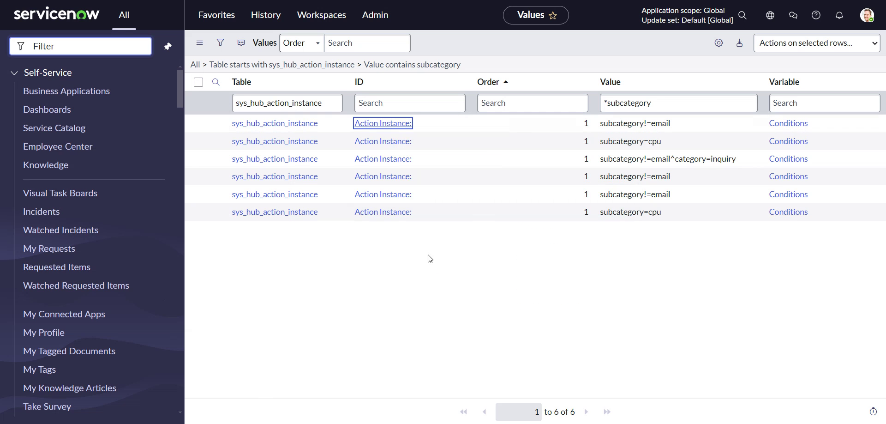
click(376, 124)
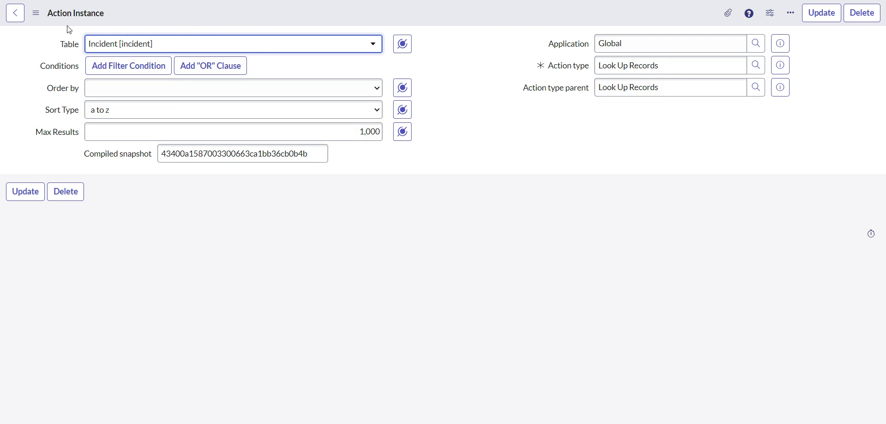
click(35, 13)
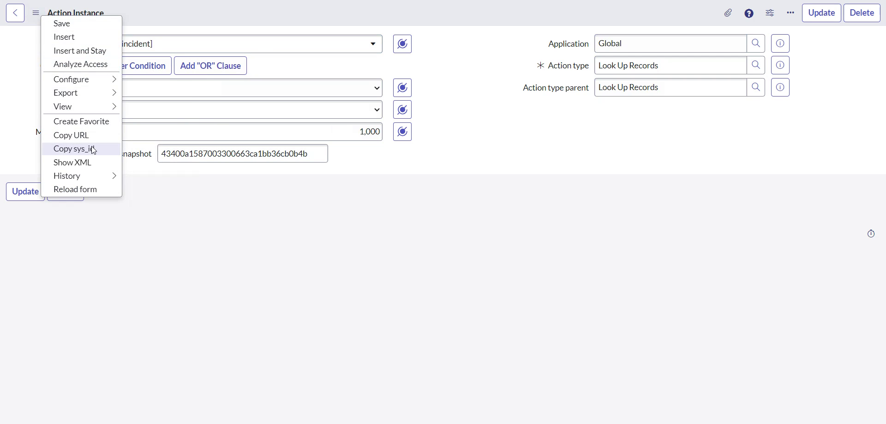
click(85, 161)
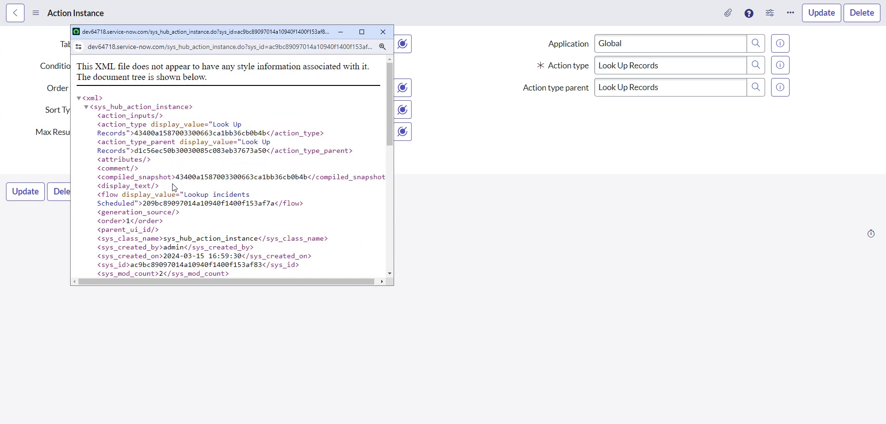
Highlight the flow name "Lookup incidents Scheduled" in the action instance's XML and close the XML window.
scroll(174, 185, down, 1)
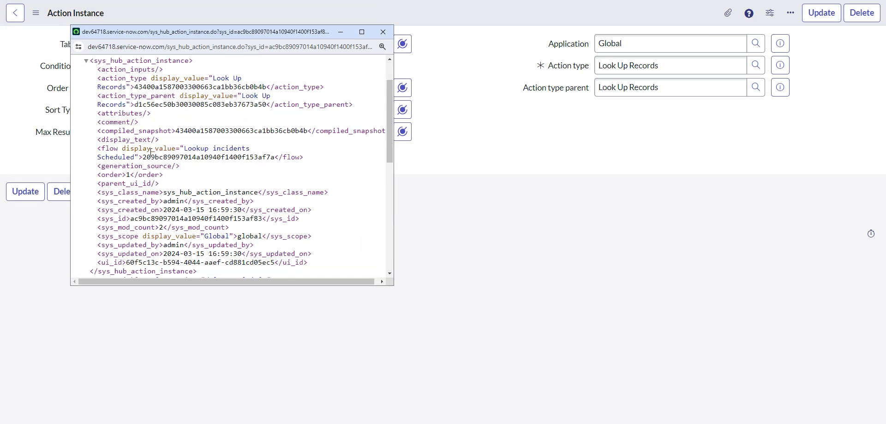
double_click(110, 150)
drag(186, 149, 136, 157)
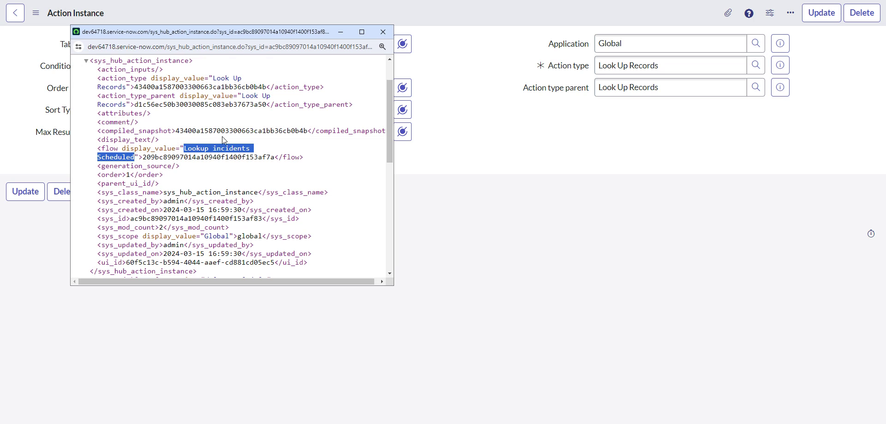
click(383, 37)
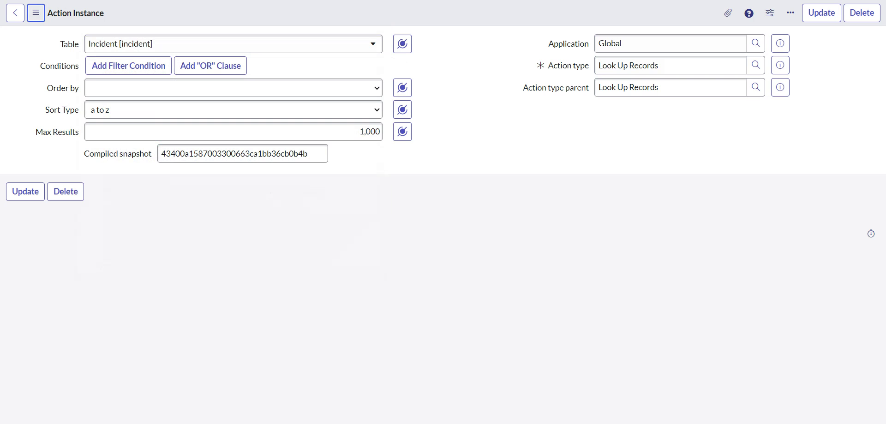
Return to the filtered values list and open the action instance of the first subcategory=cpu entry.
key(alt+Left)
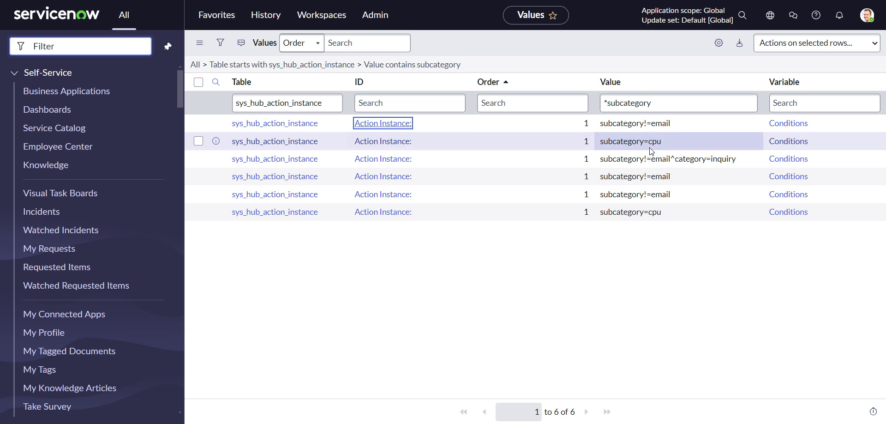
click(390, 141)
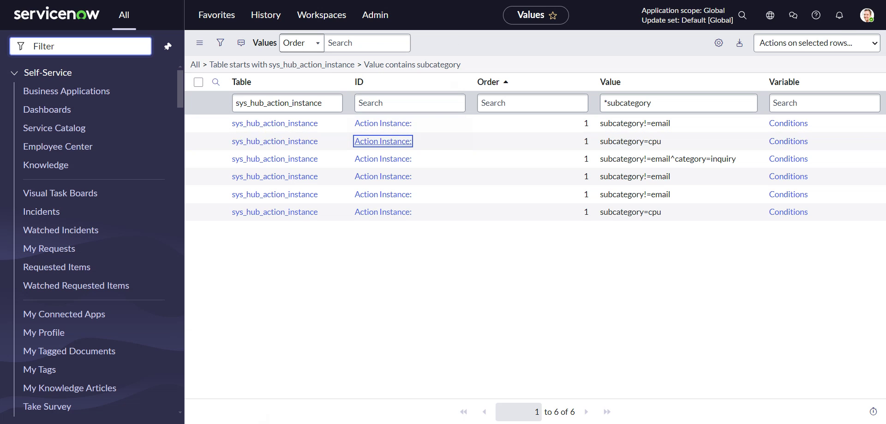
key(Return)
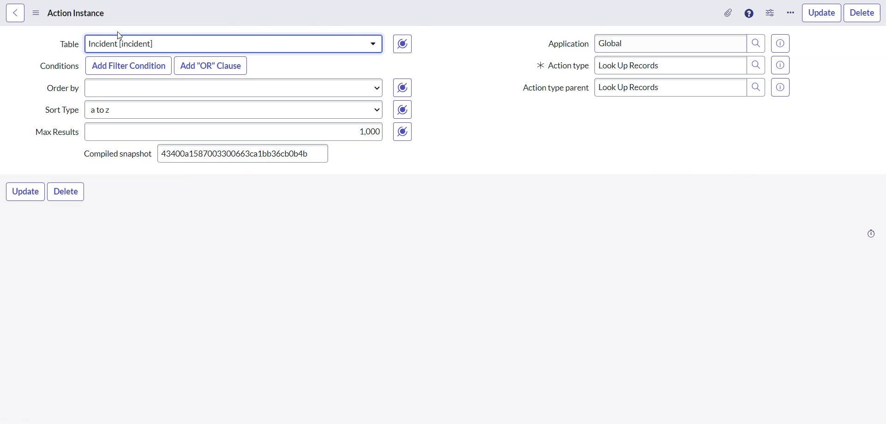
Show the action instance's XML, highlight the flow name "Lookup Incidents" in it and close the XML window.
click(36, 12)
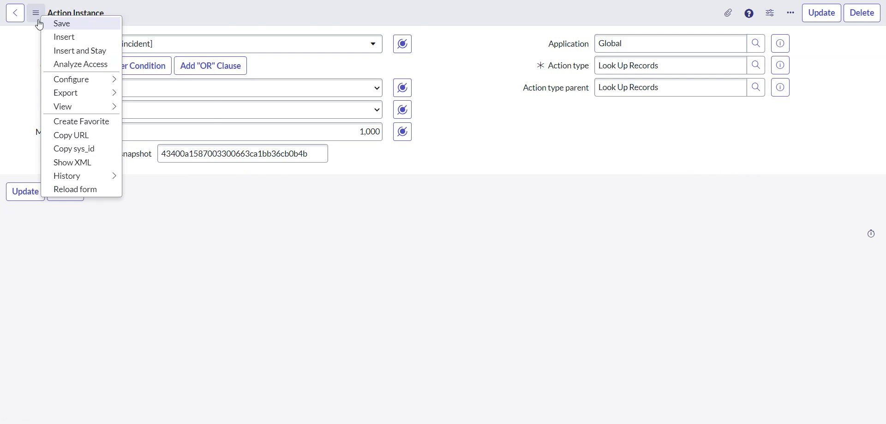
click(79, 163)
scroll(222, 144, down, 4)
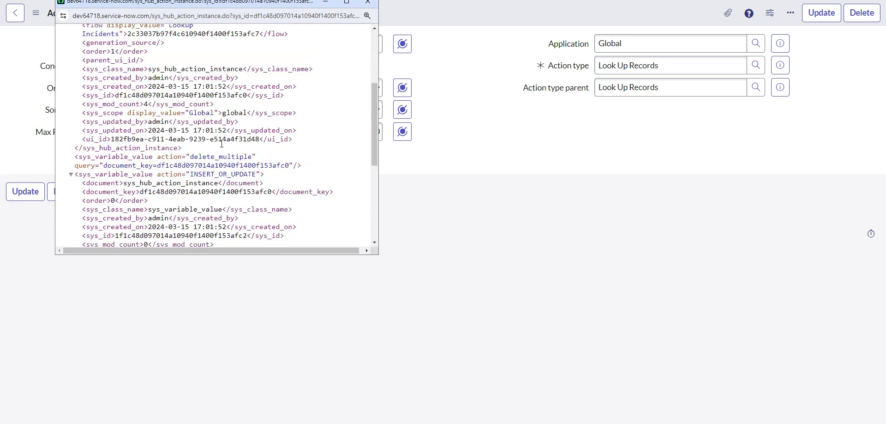
scroll(136, 85, up, 1)
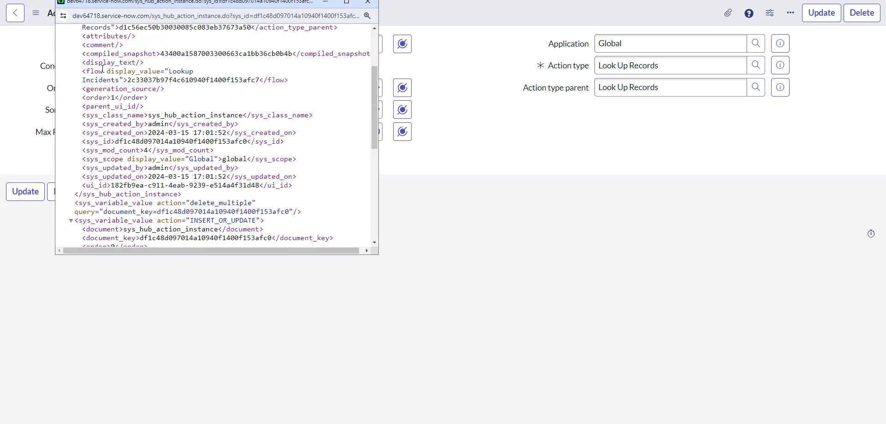
drag(169, 71, 121, 81)
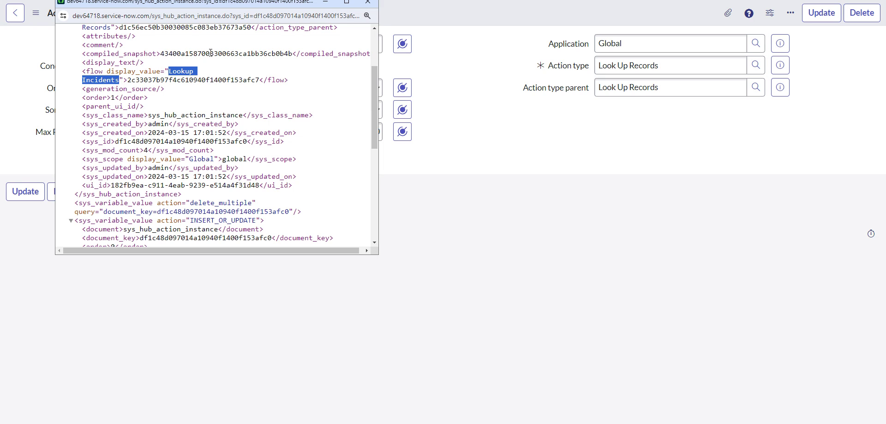
click(368, 2)
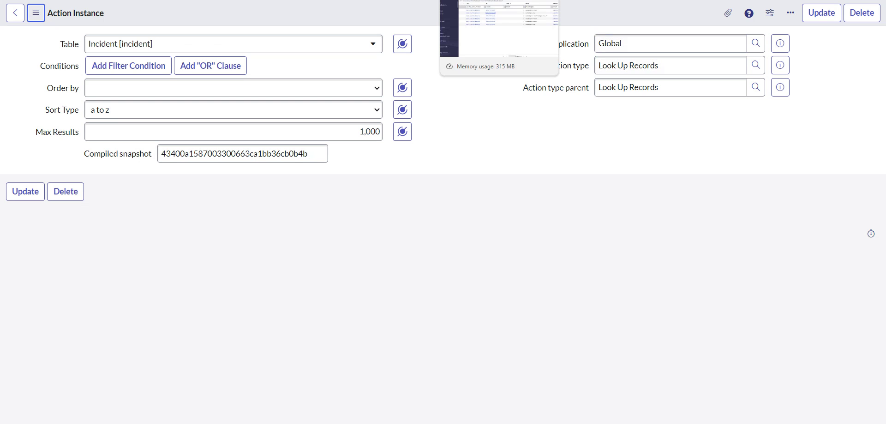
Return to the filtered values list, find Database Views in the navigator and open the u_flow_action_instance_variable view.
click(462, 0)
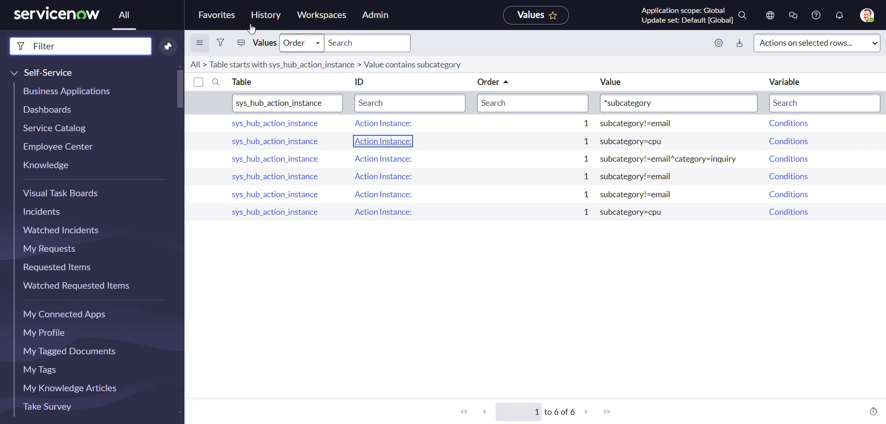
click(124, 44)
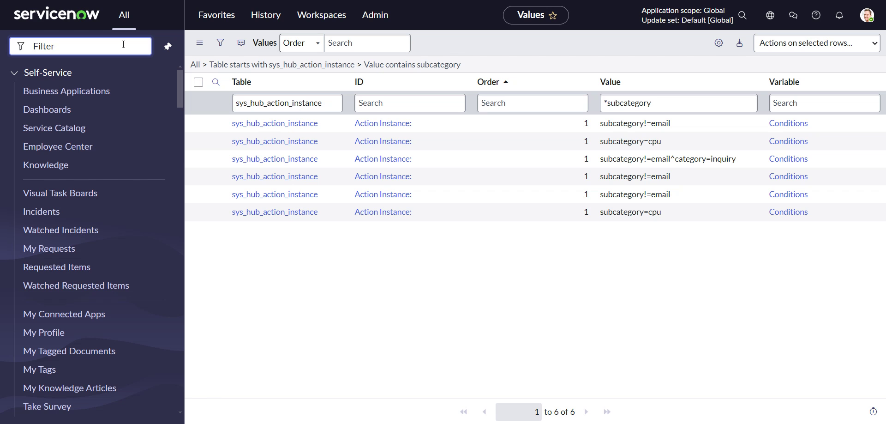
text(data)
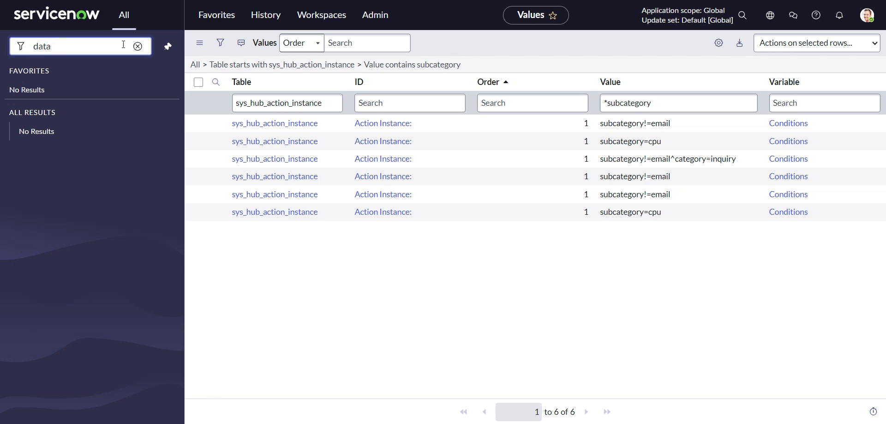
text(base views)
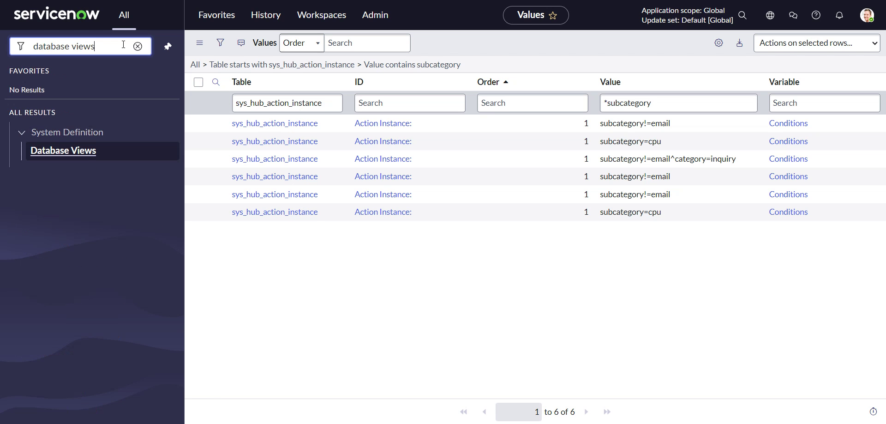
click(69, 151)
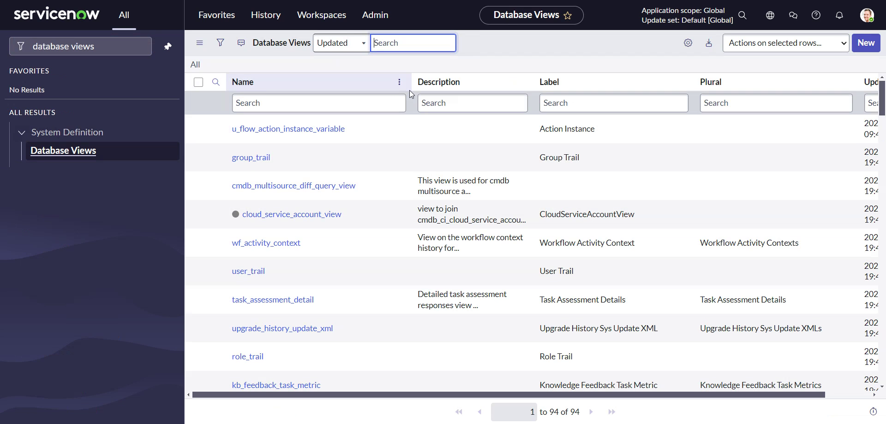
click(334, 128)
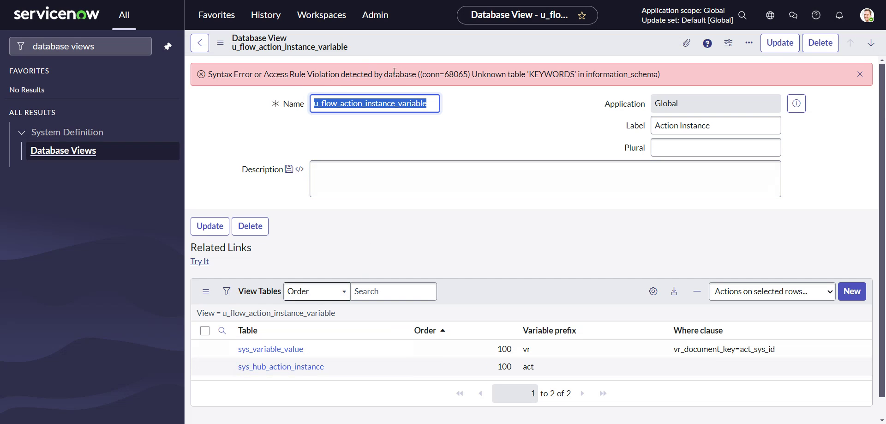
Examine the database view's name and joined tables, inspect the sys_variable_value view table's where clause, and return to the view.
click(412, 103)
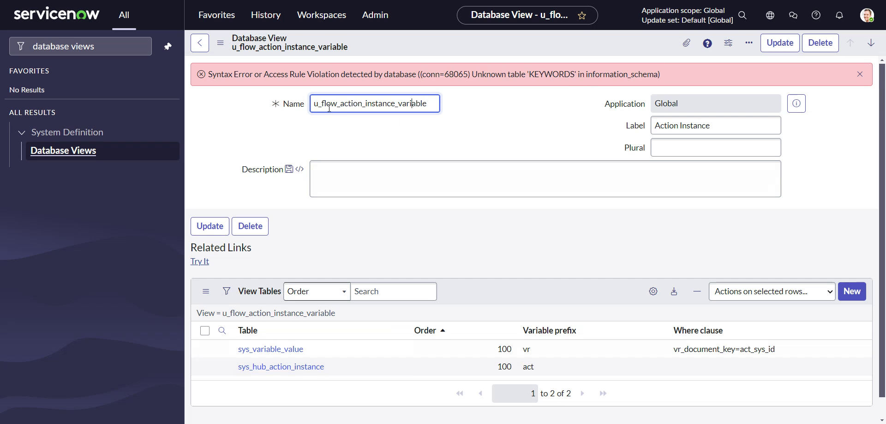
scroll(525, 235, down, 1)
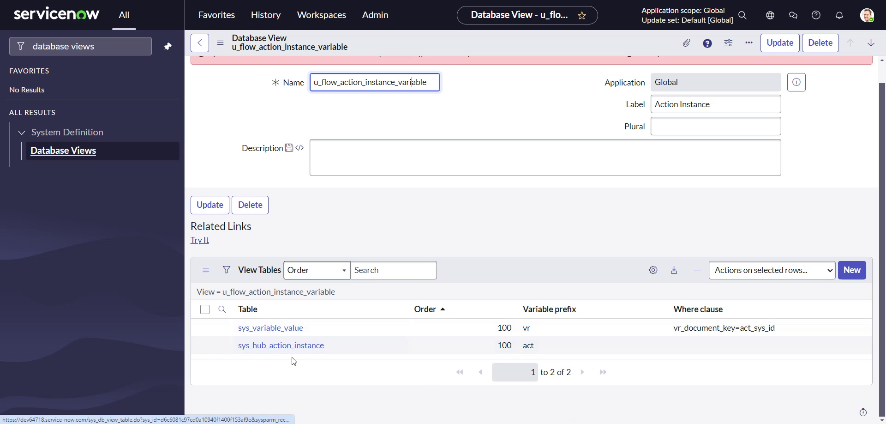
click(289, 331)
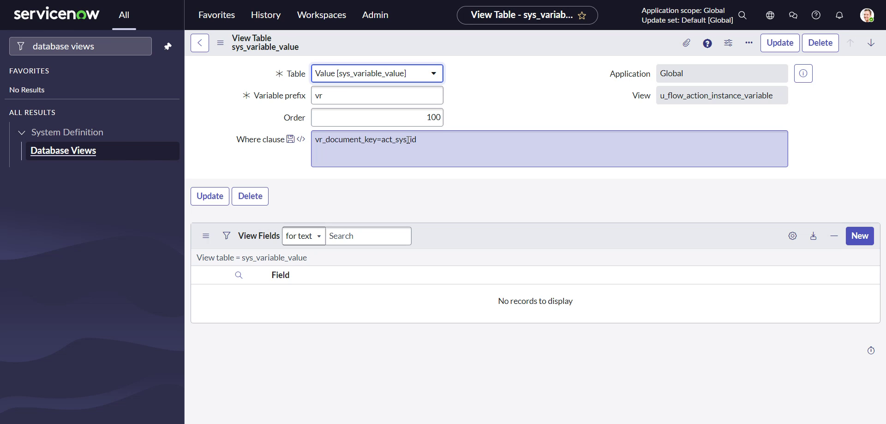
click(200, 43)
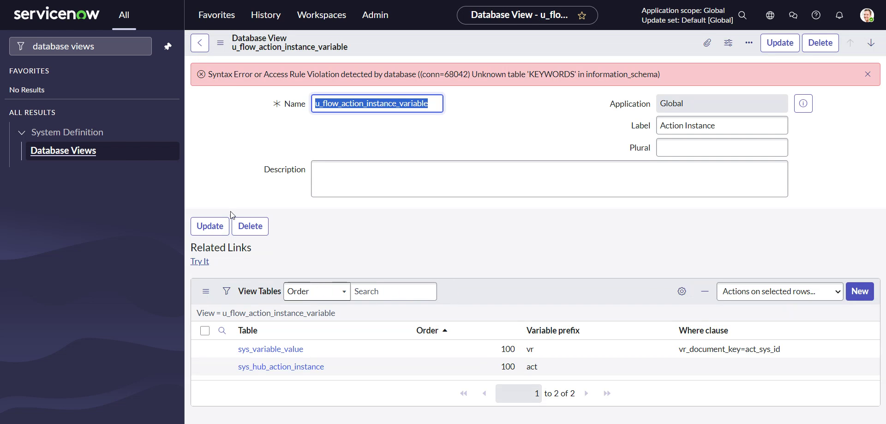
Try the database view and filter the Value column of its records with *subcategory.
click(203, 262)
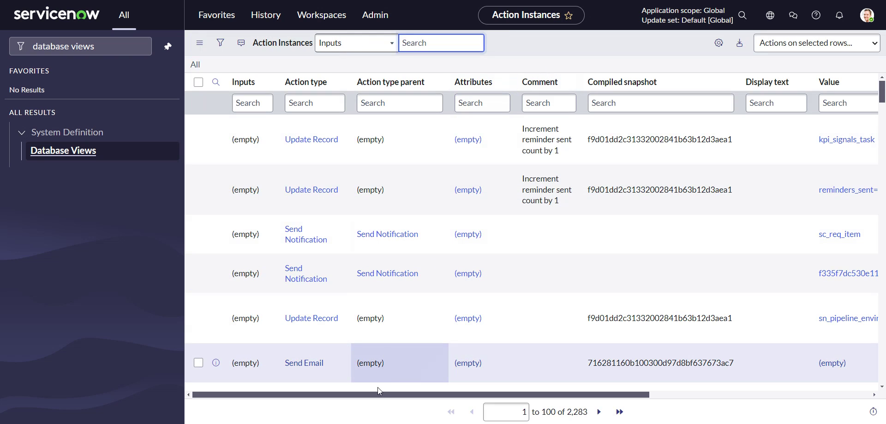
drag(378, 397, 472, 397)
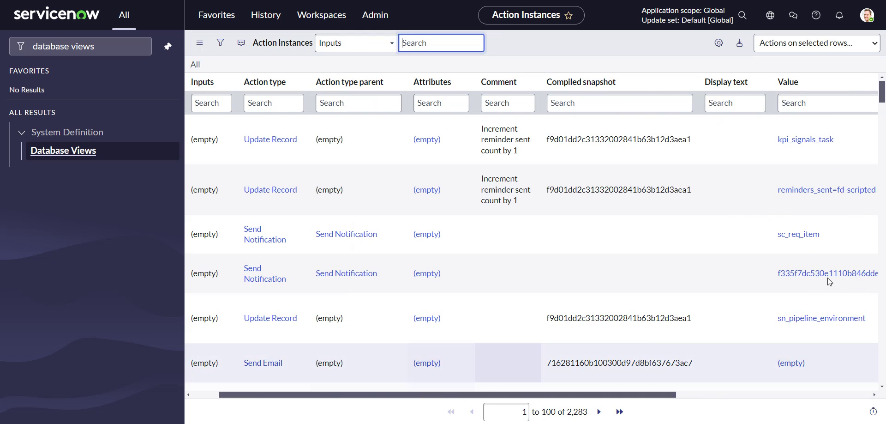
click(832, 101)
text(s)
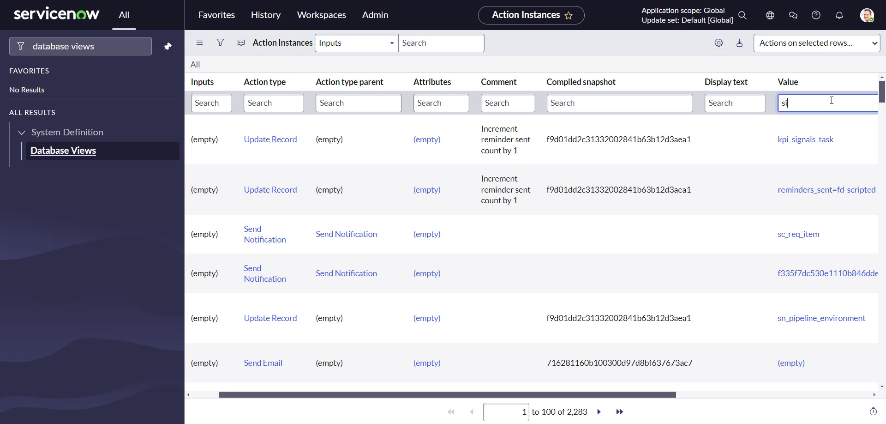
text(ubcateg)
key(BackSpace)
key(BackSpace)
key(BackSpace)
key(BackSpace)
key(BackSpace)
key(BackSpace)
key(BackSpace)
key(BackSpace)
text(*subcategory)
key(Return)
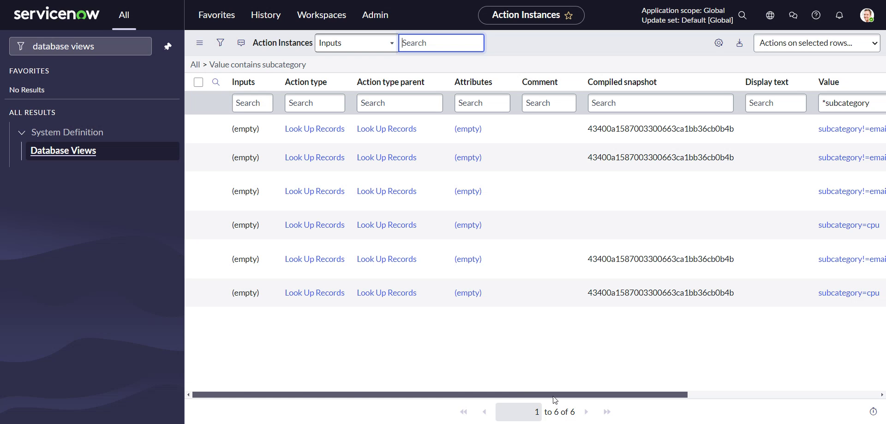
Open the Lookup Incidents flow linked to the first subcategory=cpu row and compare the Value and Flow columns in the list.
drag(583, 394, 774, 393)
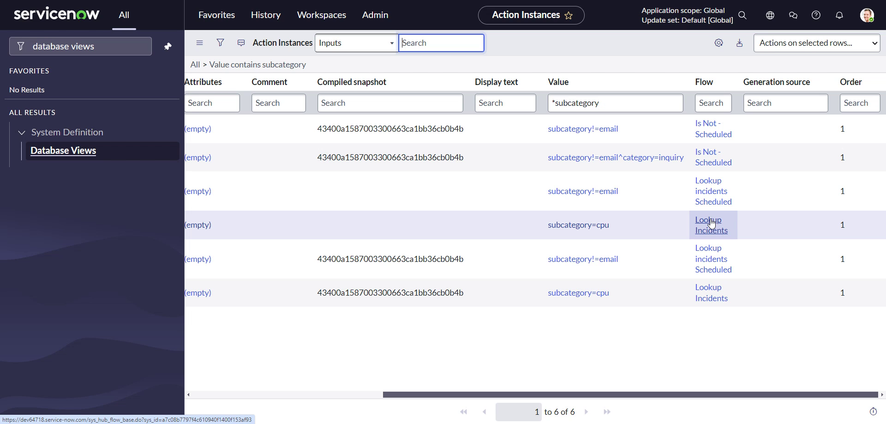
click(712, 223)
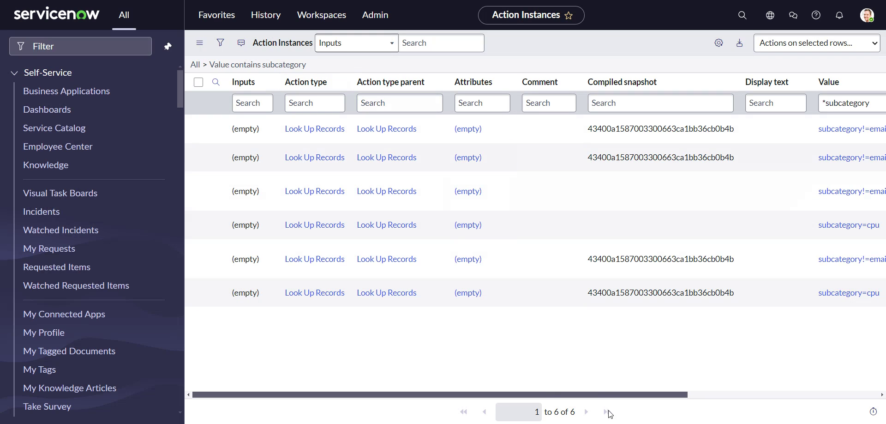
drag(604, 397, 757, 390)
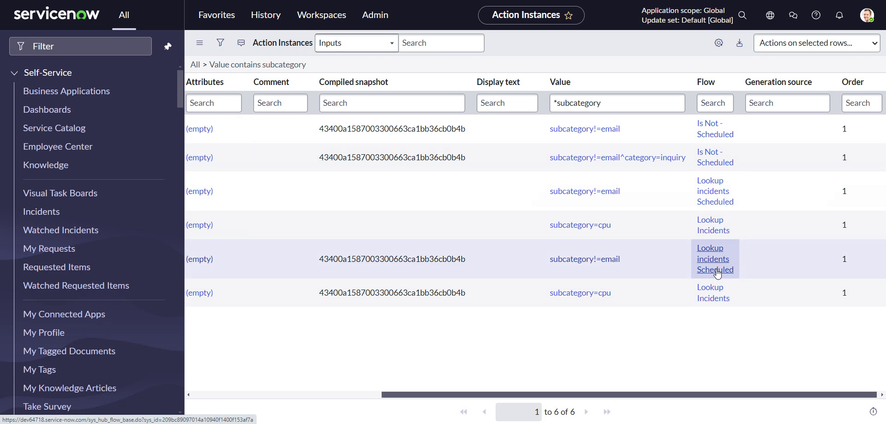
Open the list of the sys_hub_flow_base table from the navigator and clear the navigator filter.
click(90, 51)
text(sys)
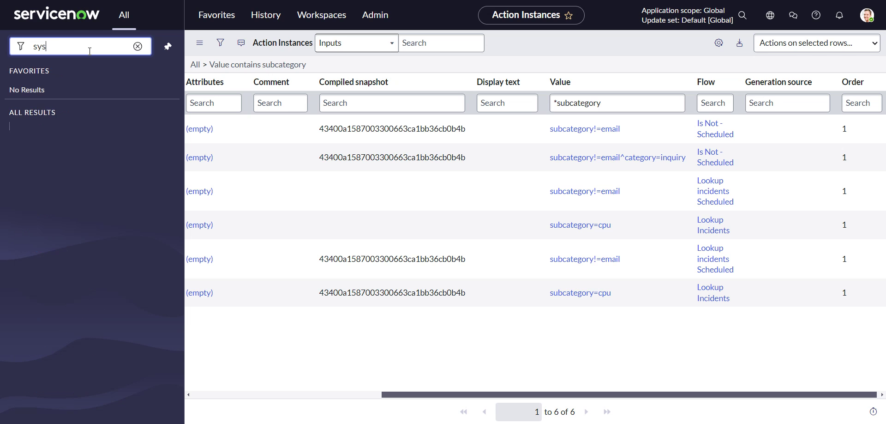
text(_hub_flow_base.list)
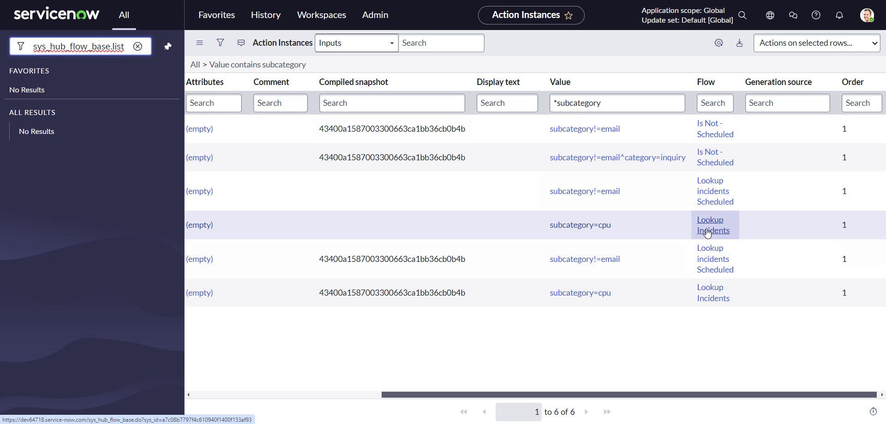
key(ctrl+a)
key(BackSpace)
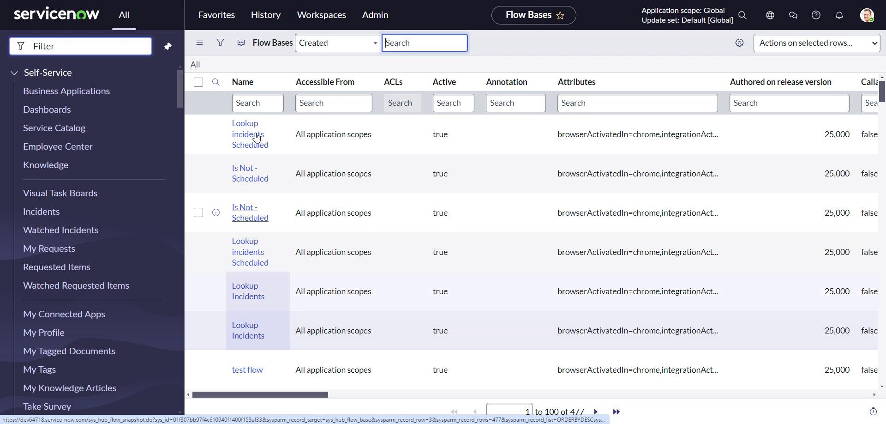
Filter the Name column of the flow bases list with "lookup incidents".
click(260, 104)
text(lo)
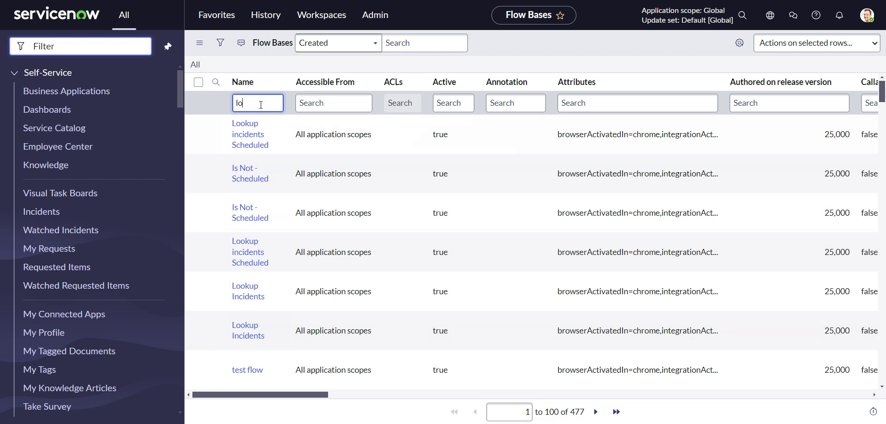
text(okup incidents)
key(Return)
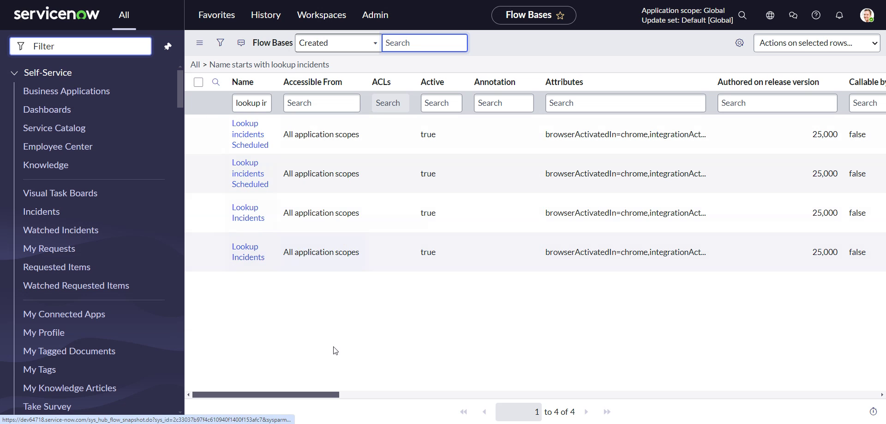
Check the Class column of the filtered flow bases and preview both Lookup Incidents records, closing each preview.
drag(297, 395, 390, 377)
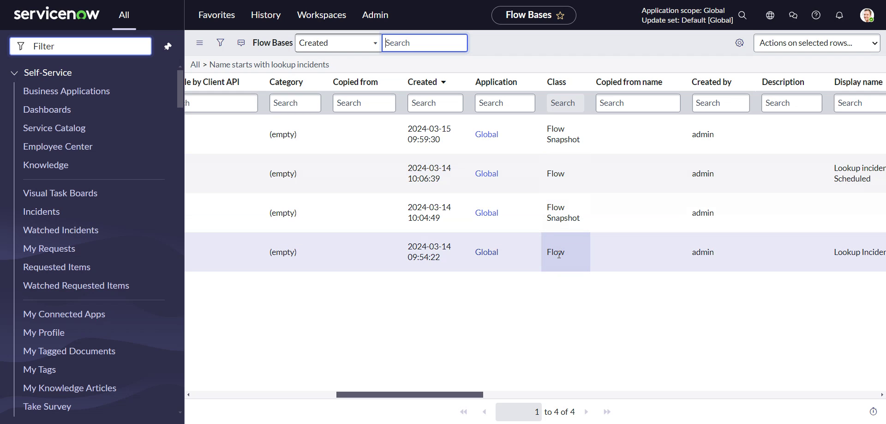
drag(455, 394, 226, 395)
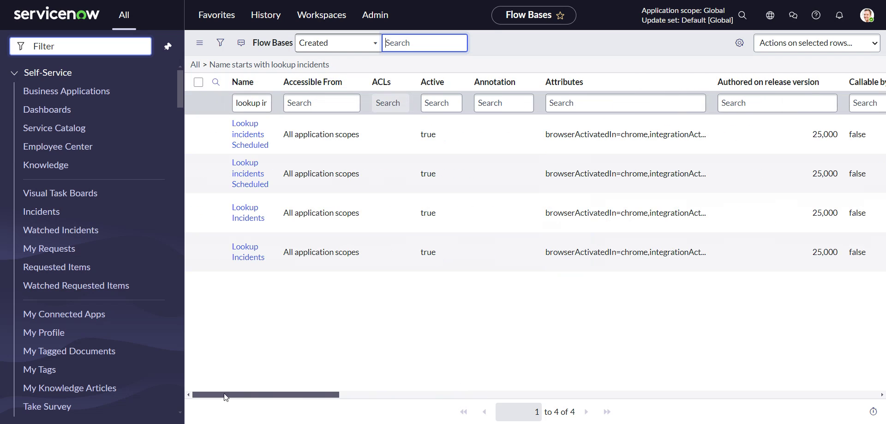
click(215, 252)
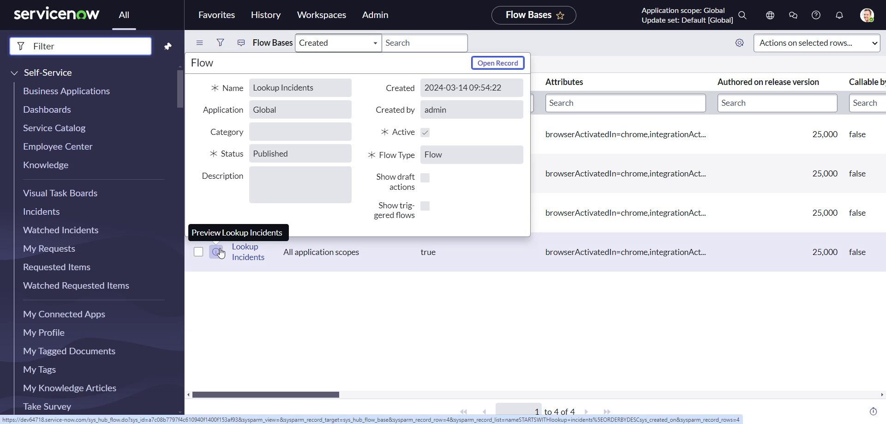
click(249, 299)
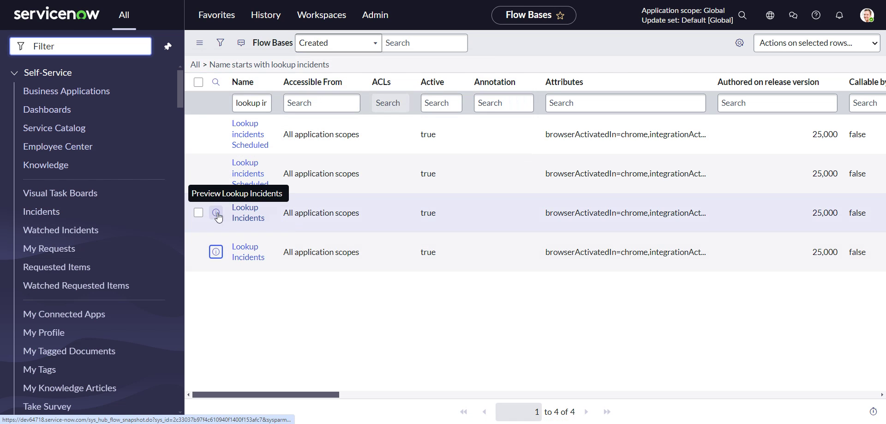
click(216, 213)
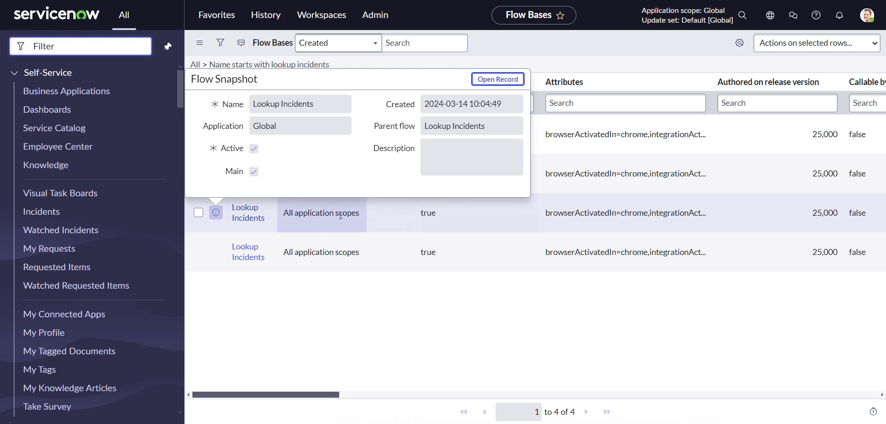
click(307, 289)
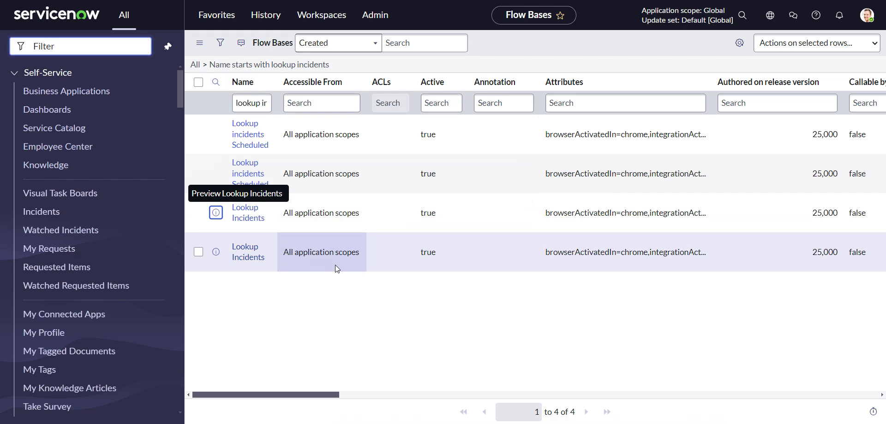